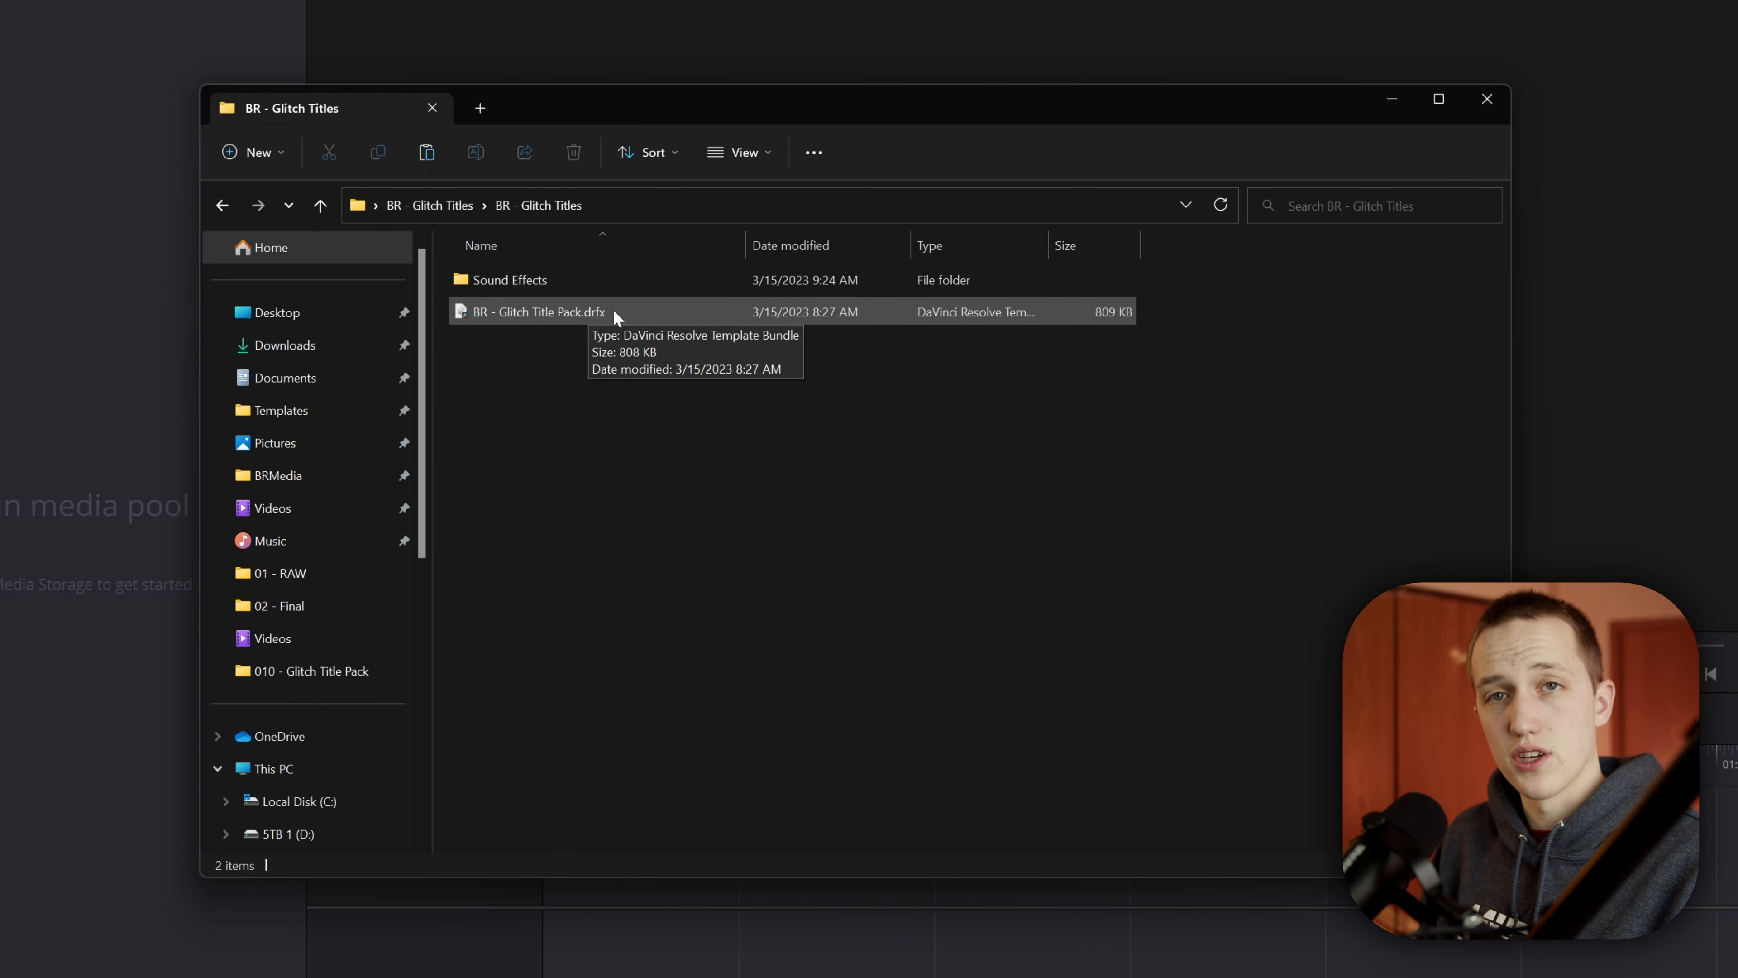
Step: Install the BR - Glitch Title Pack.drfx template bundle into the Effects Library
click(601, 317)
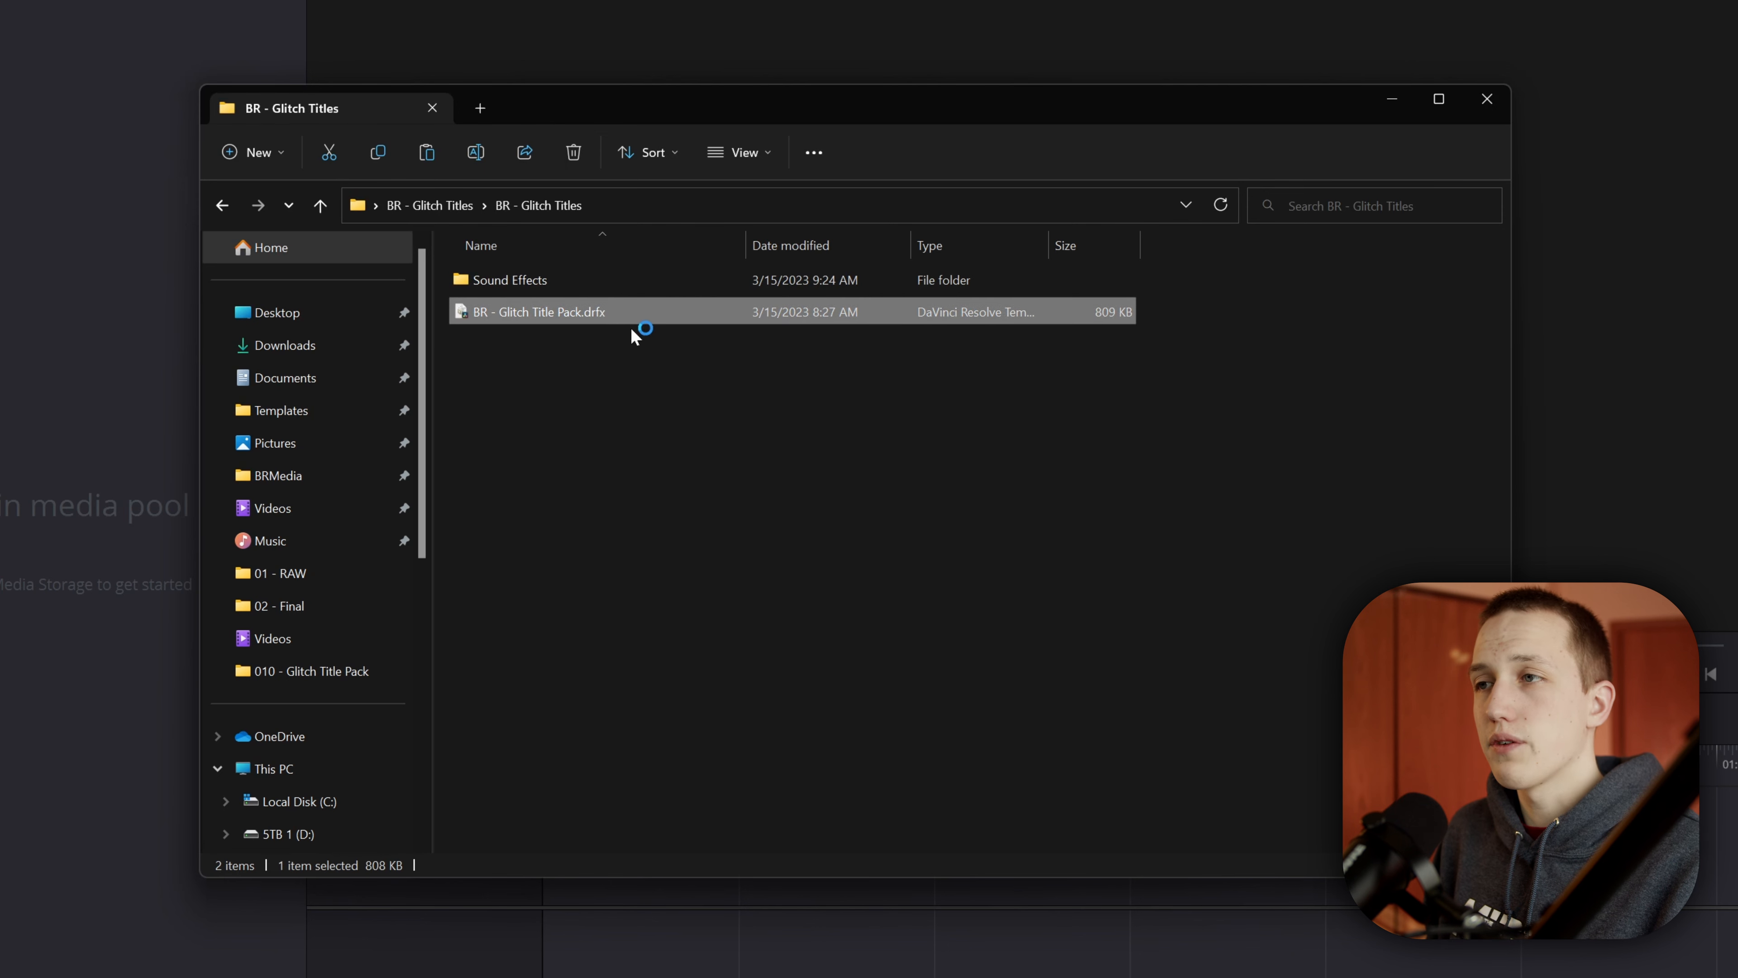
key(Return)
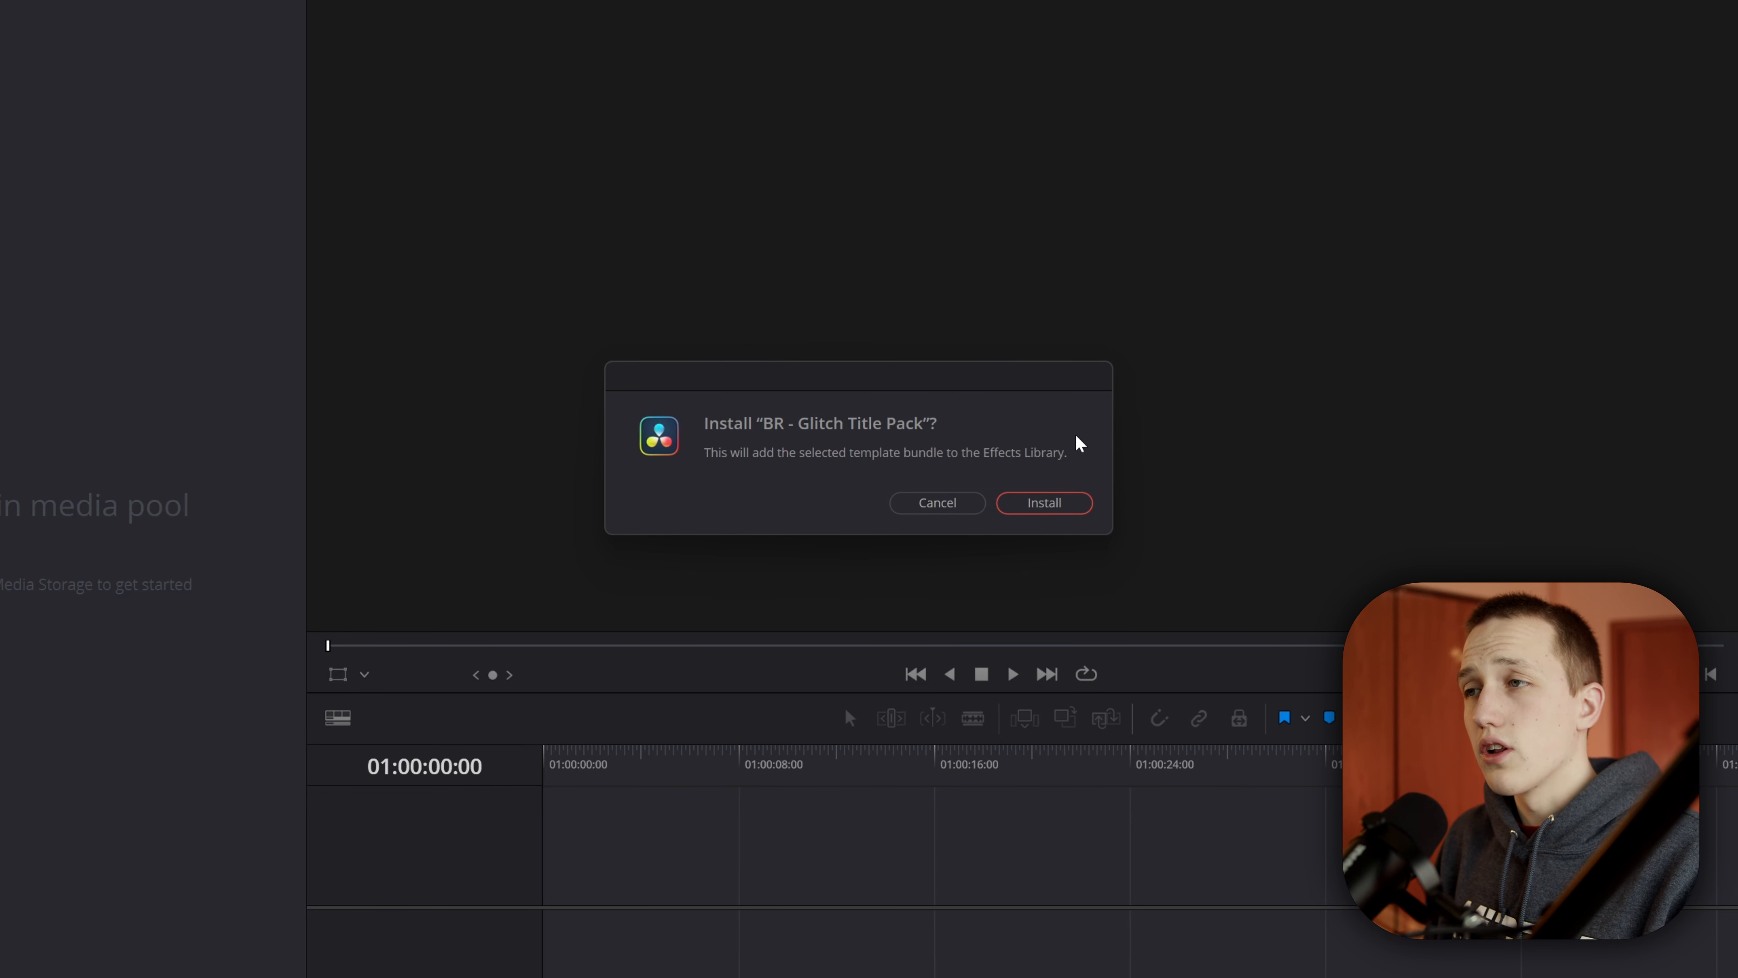
click(1050, 503)
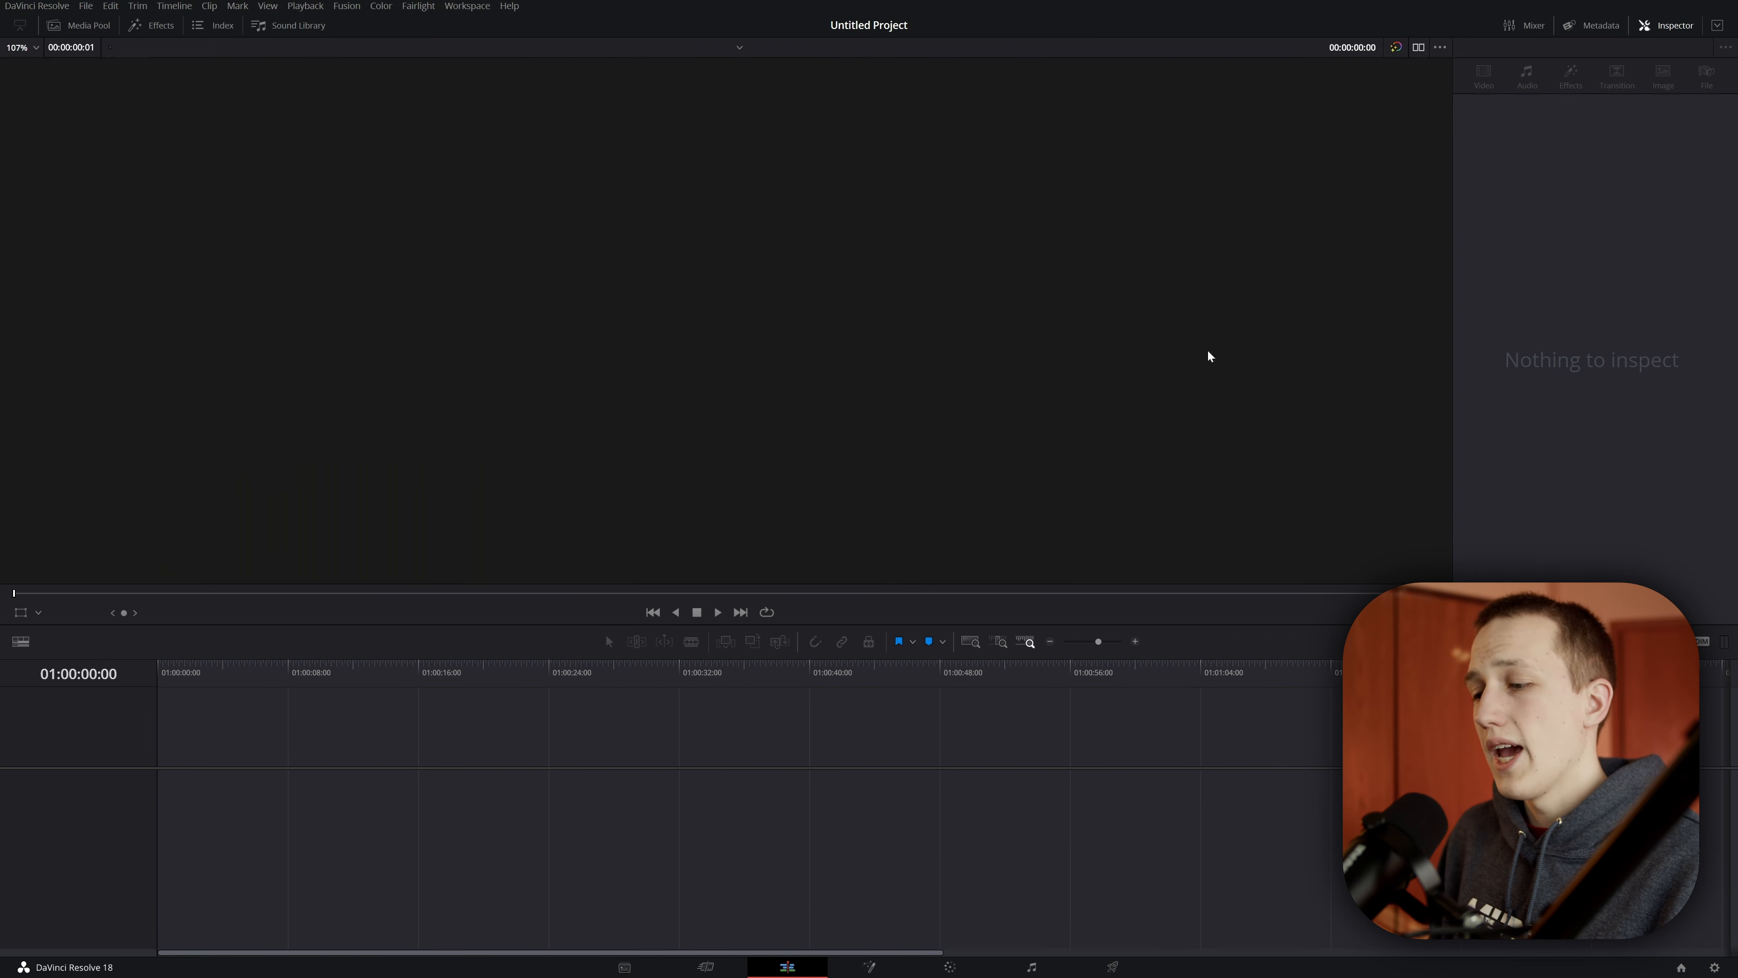
Step: Open the Effects library and browse to the Glitch Titles category under Titles > BRMedia
click(155, 23)
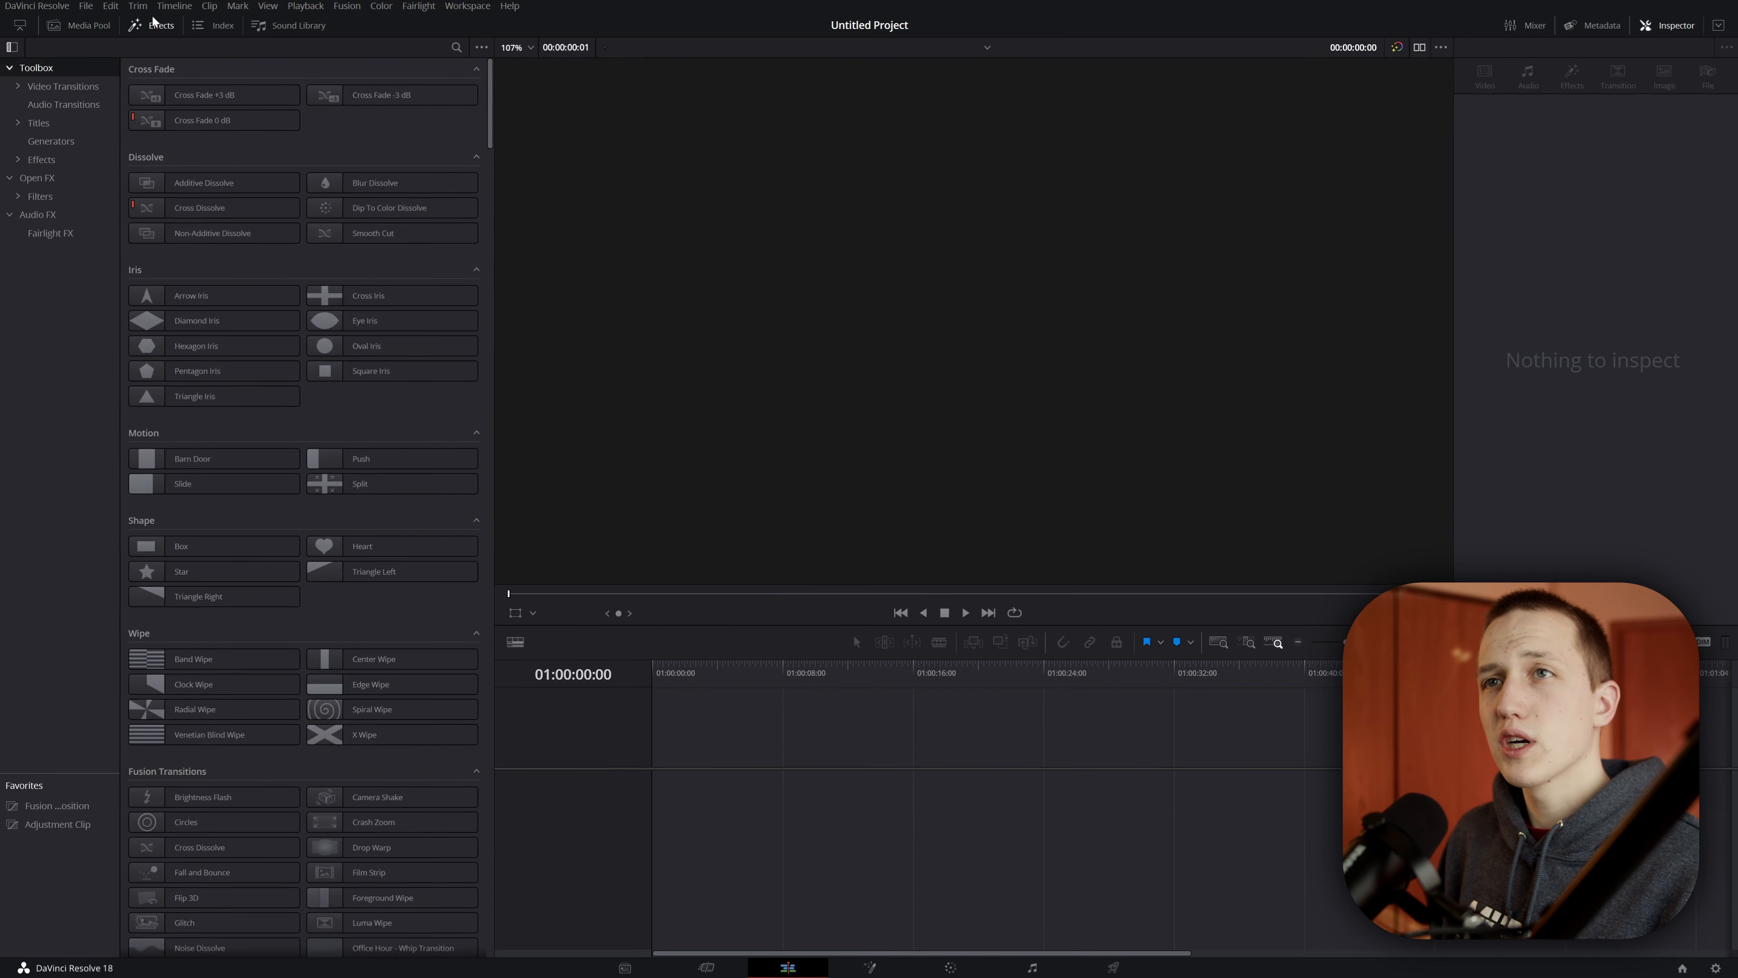
click(19, 126)
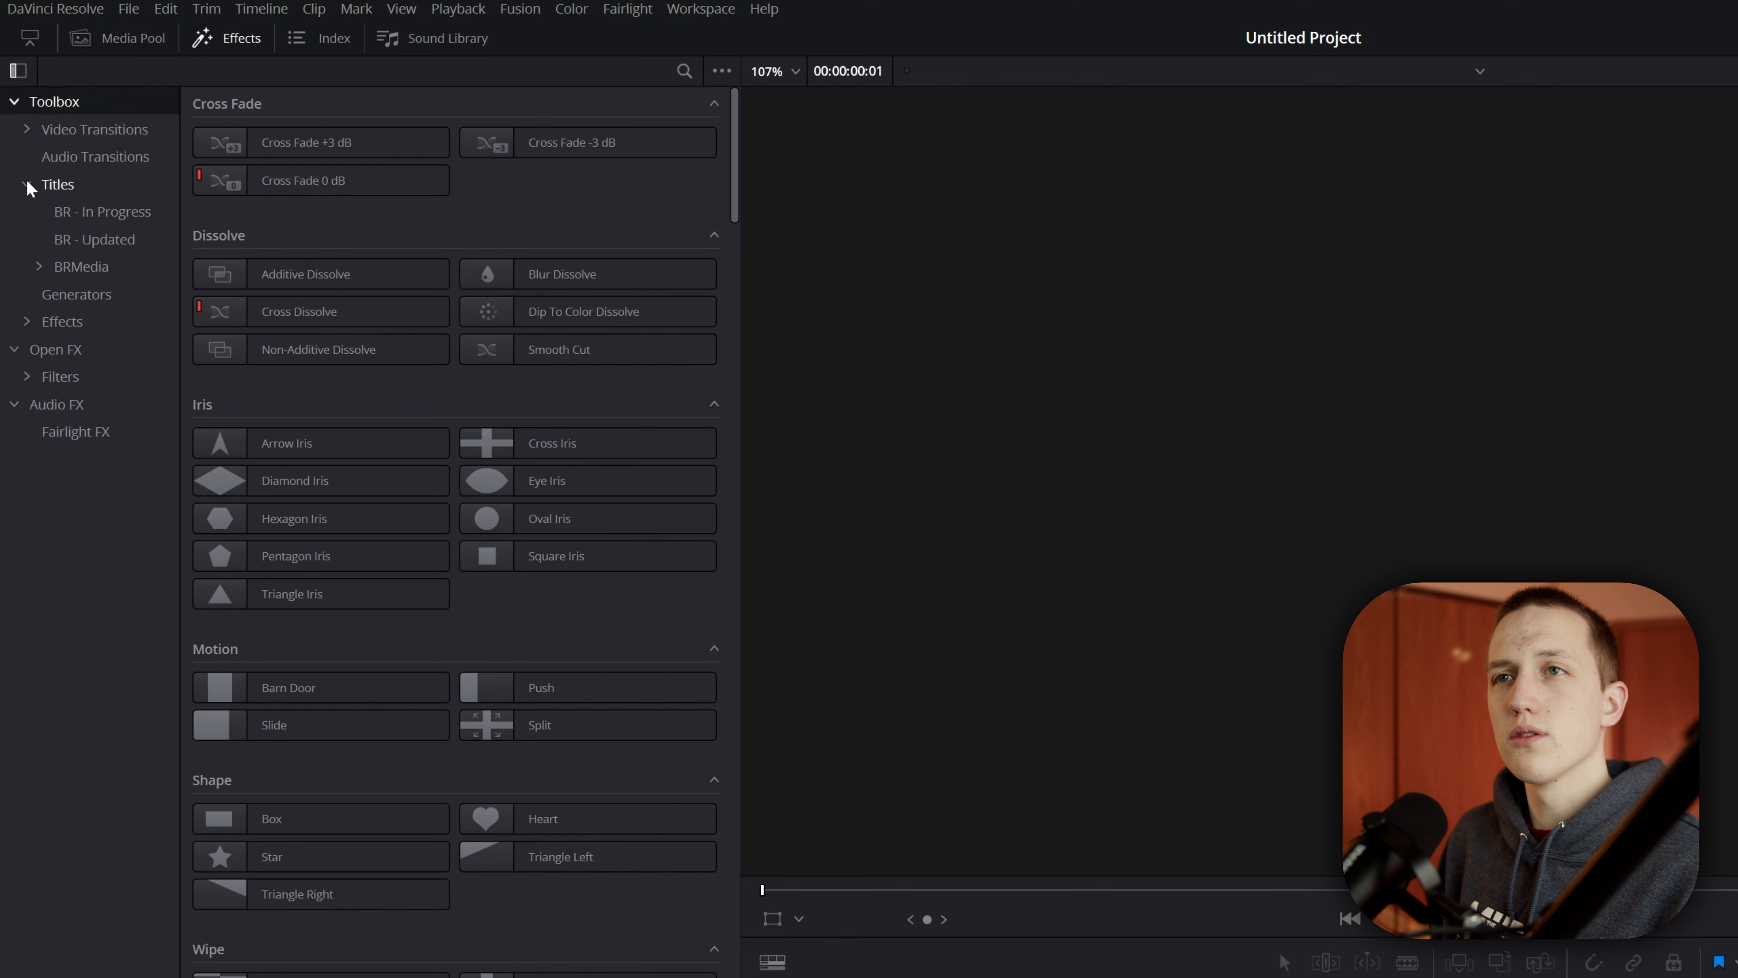
click(37, 268)
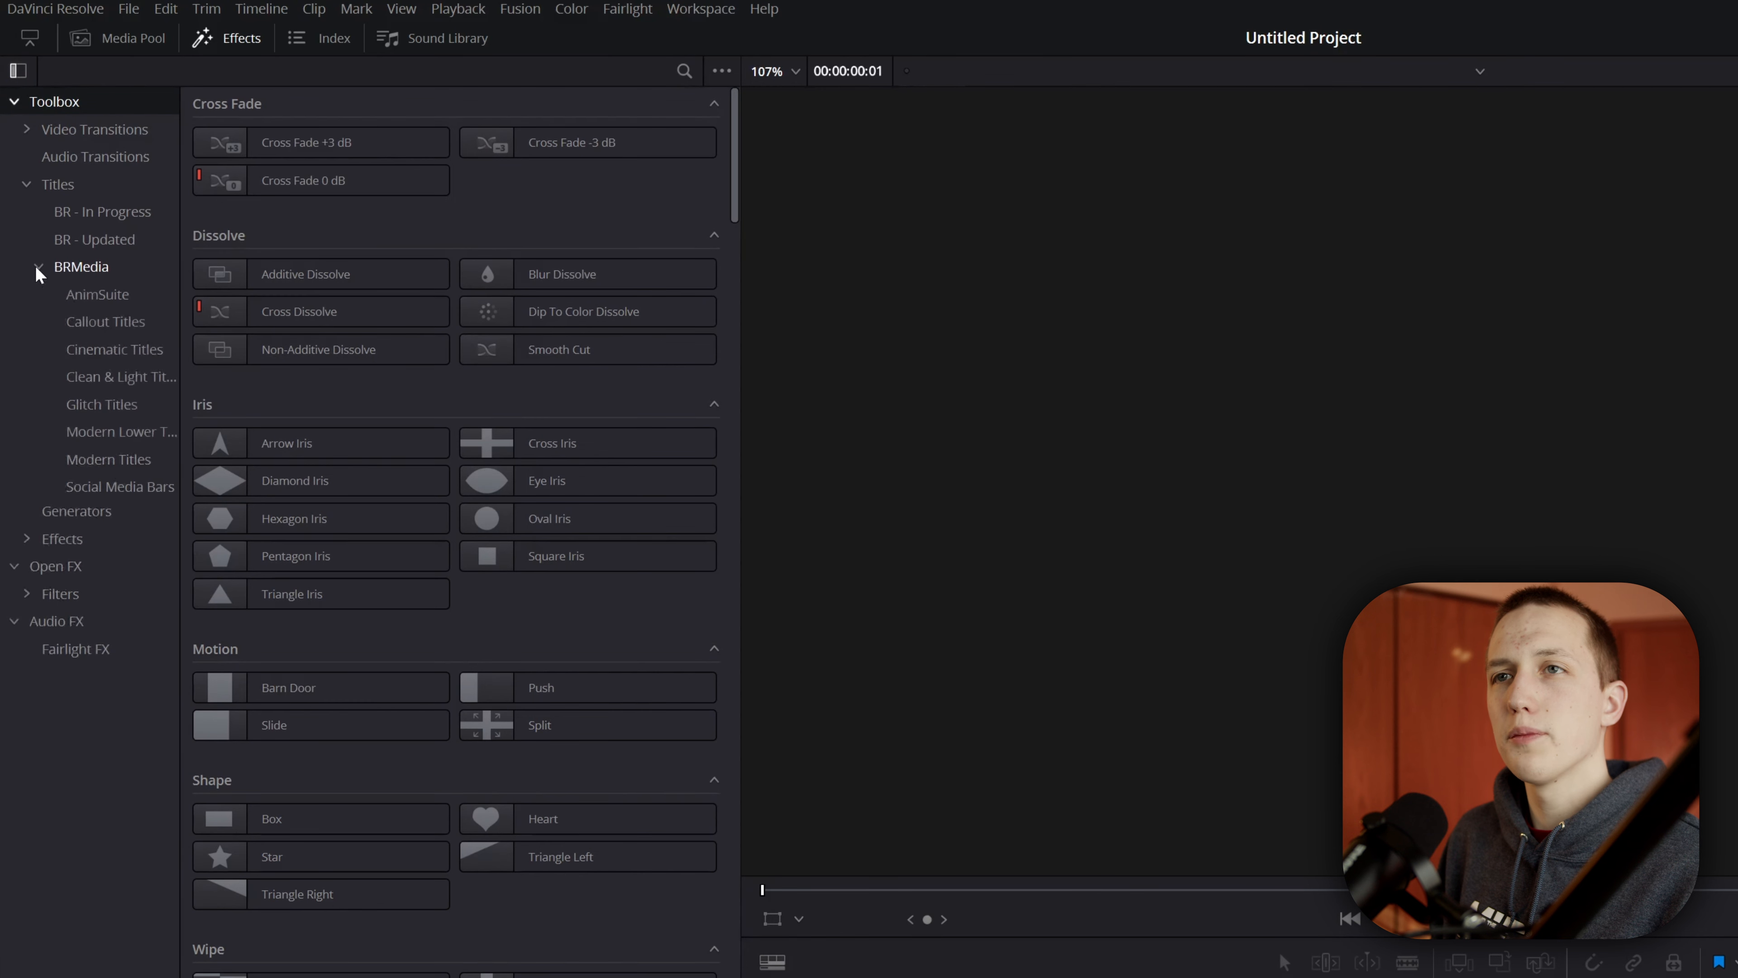
click(103, 407)
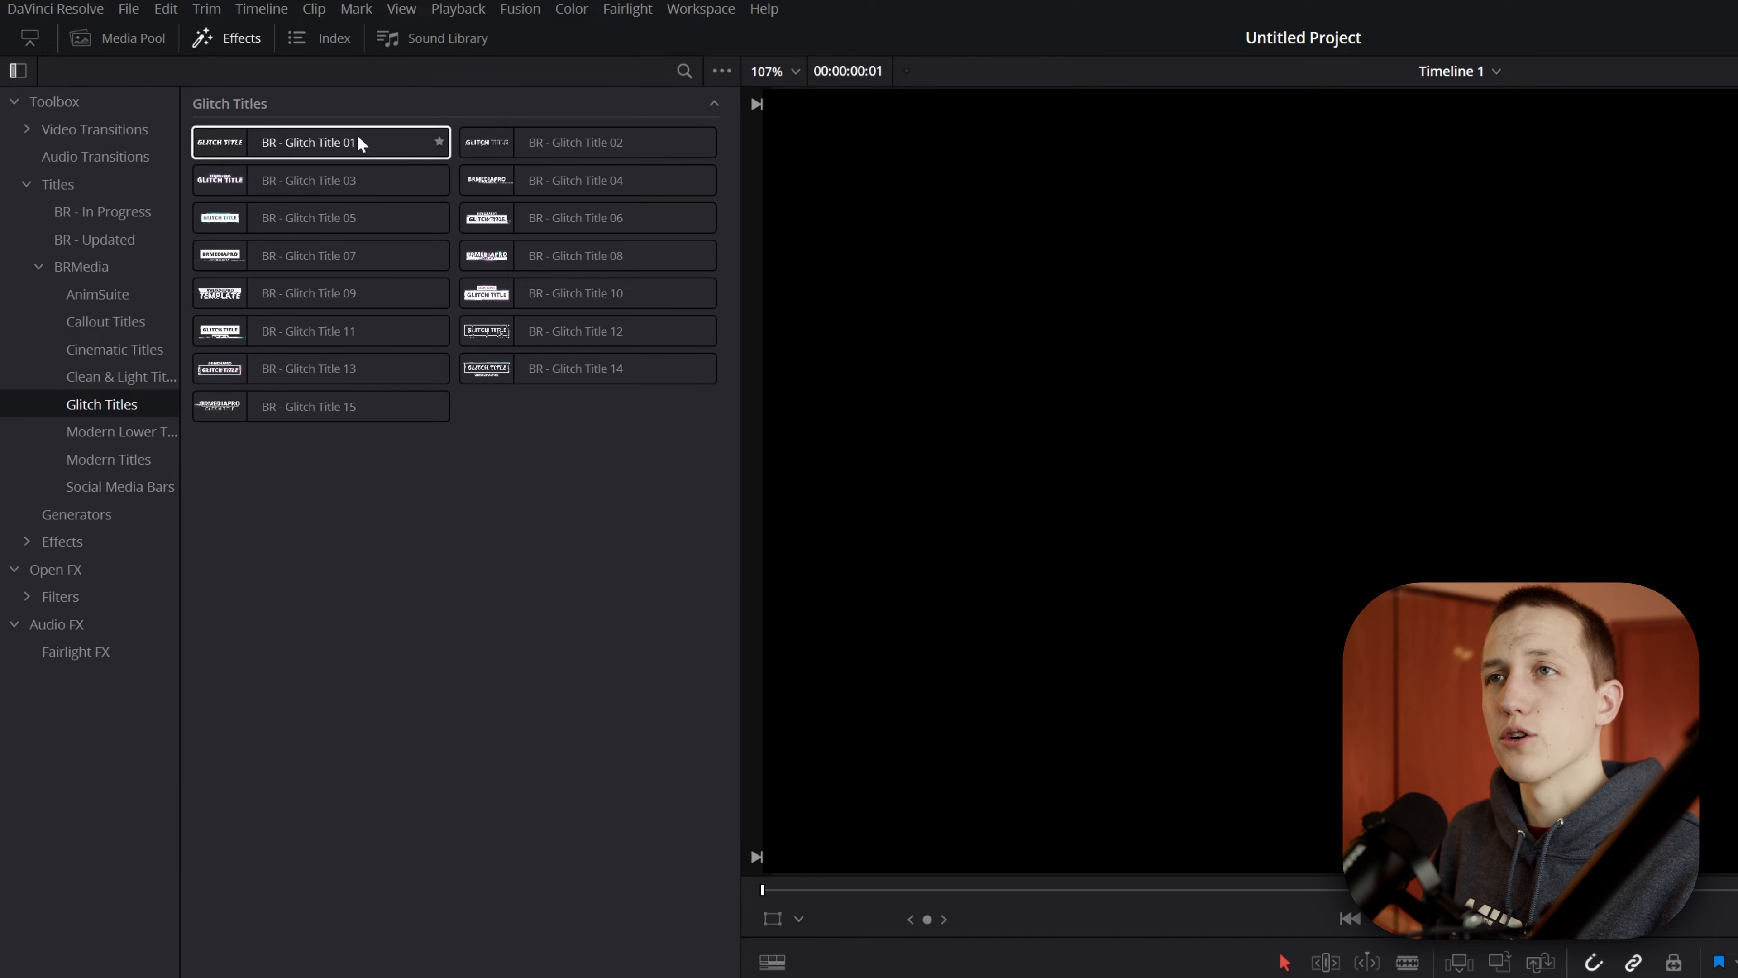
Step: Add BR - Glitch Title 01 to the start of the timeline's video track and play it back
drag(361, 140, 980, 784)
drag(917, 715, 555, 749)
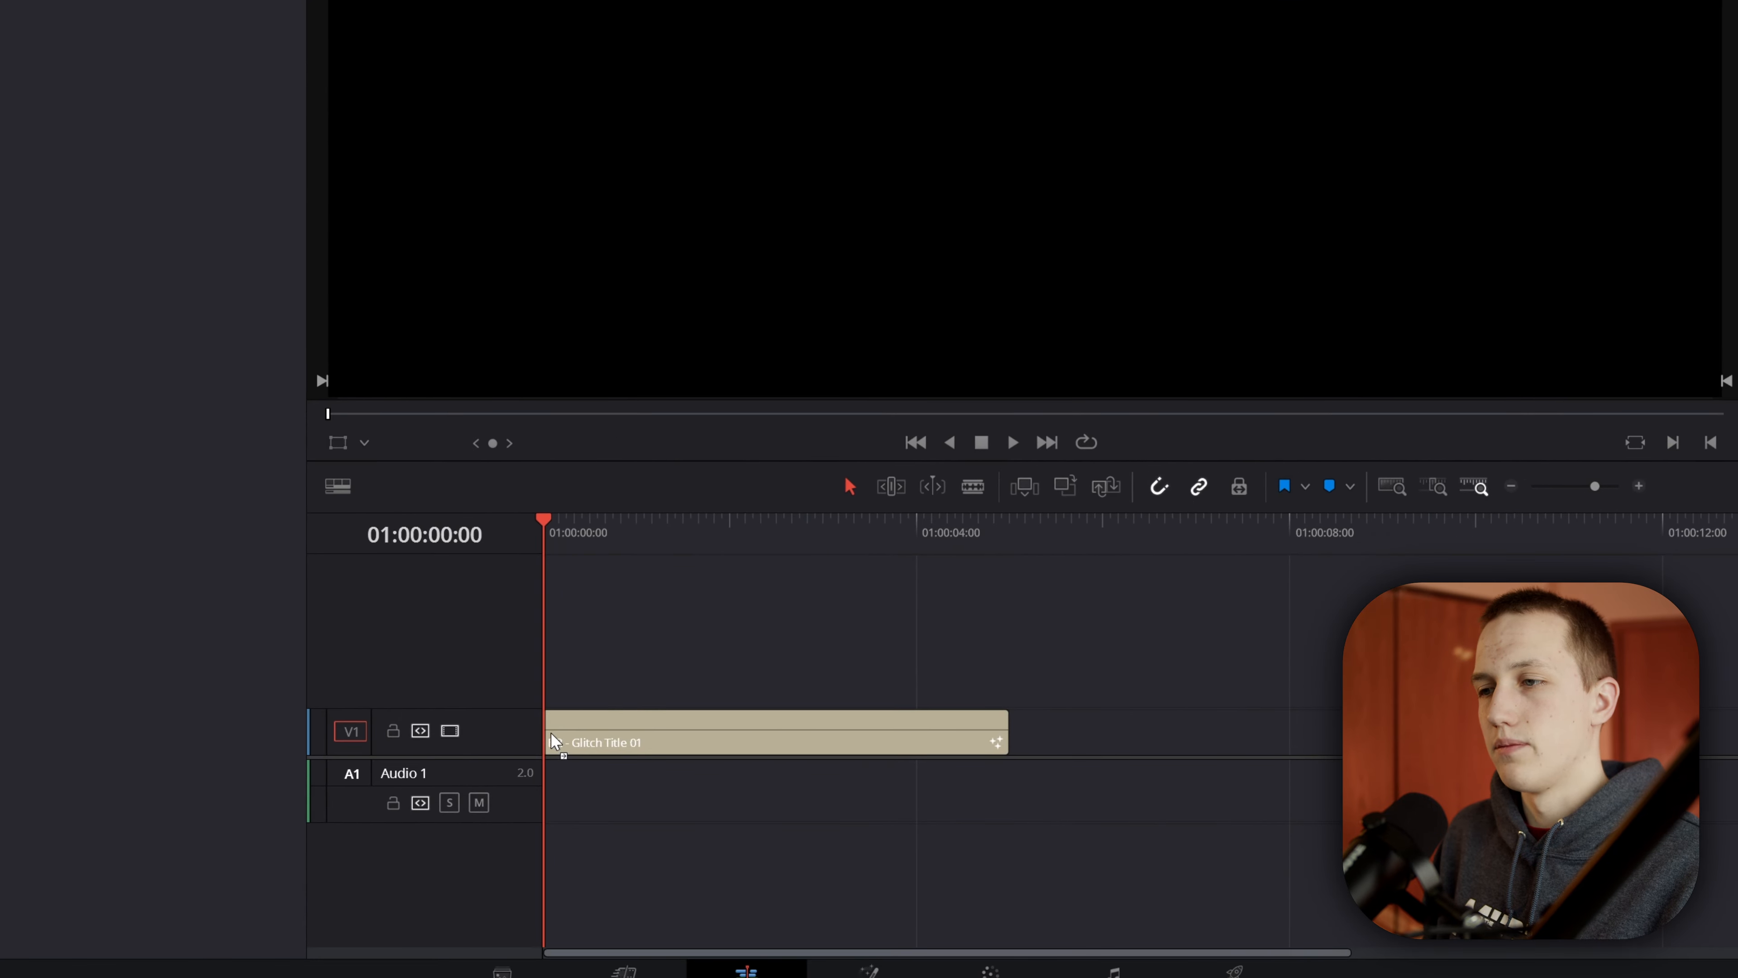
key(space)
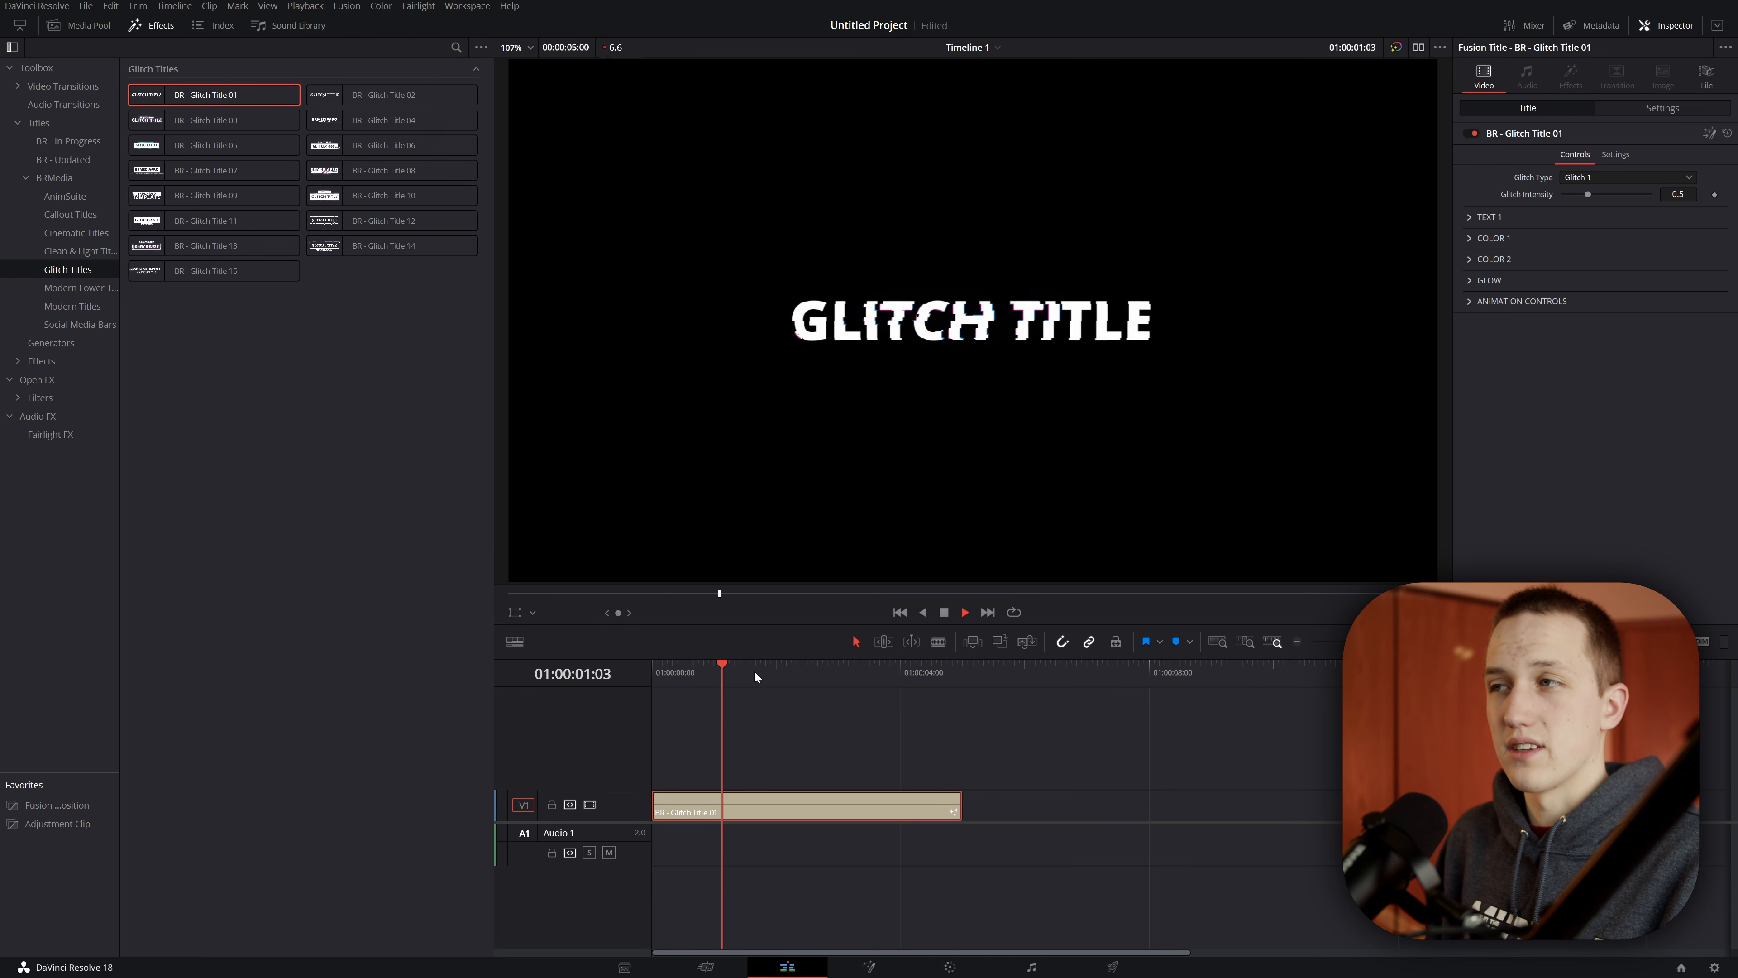
key(space)
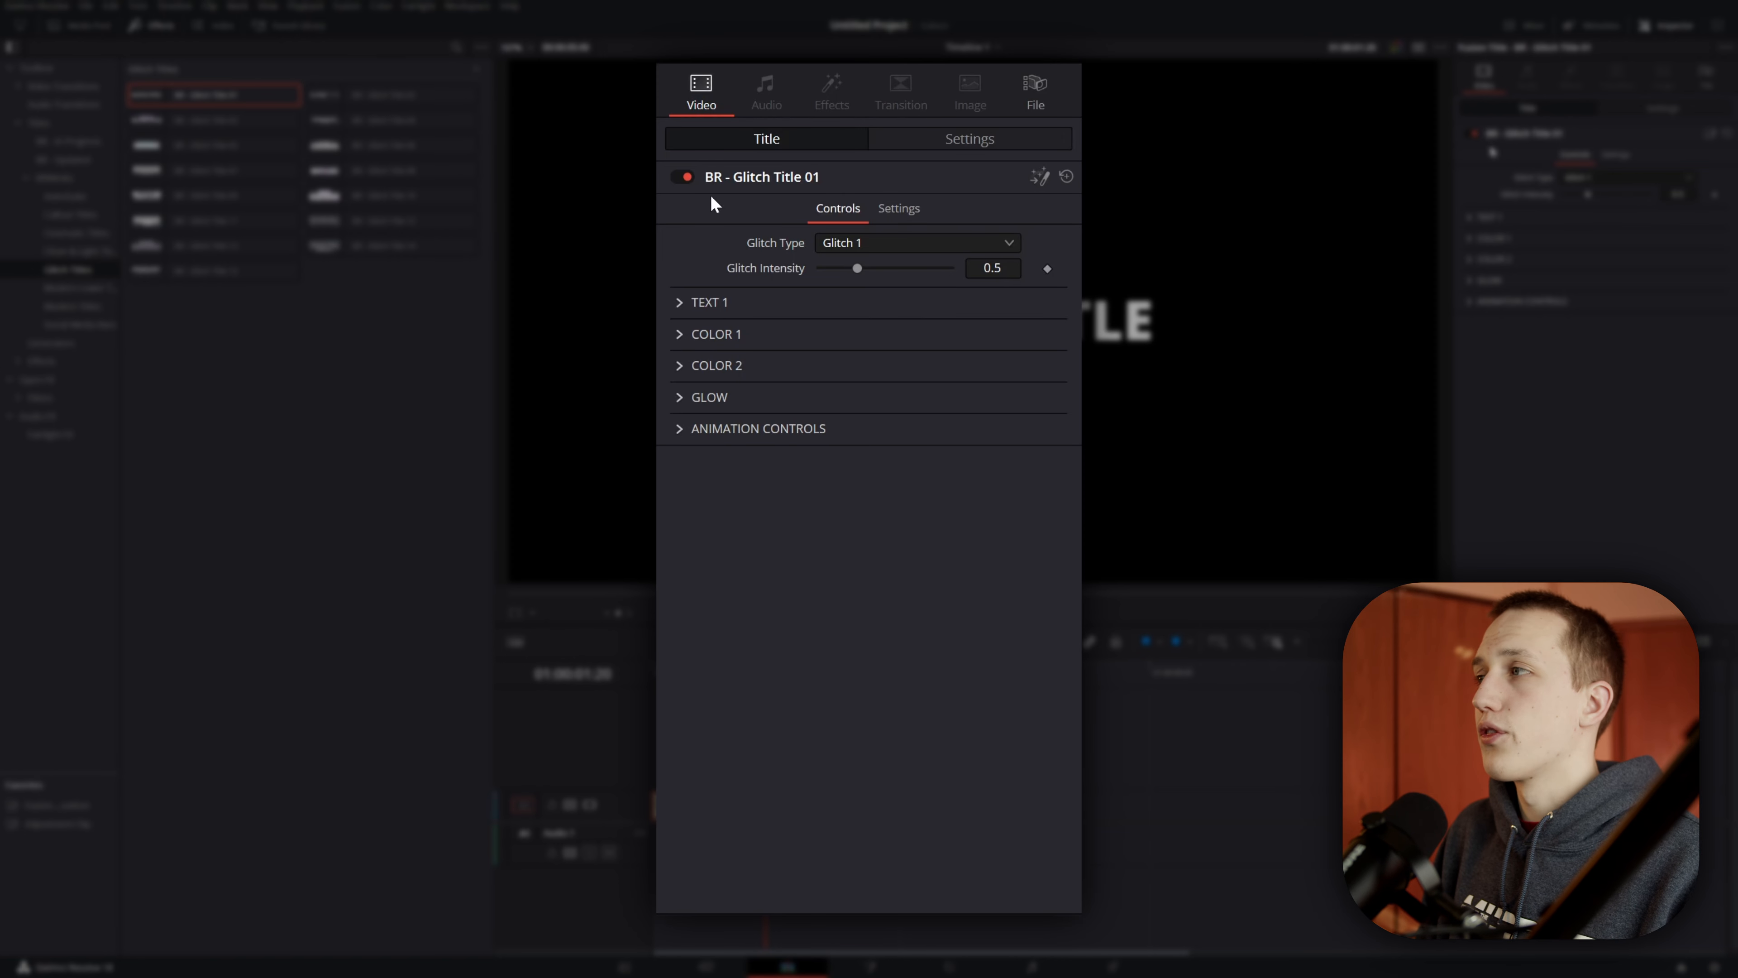
Step: Try the title's Glitch Types 2, 3, 4 and 5 one after another
click(935, 244)
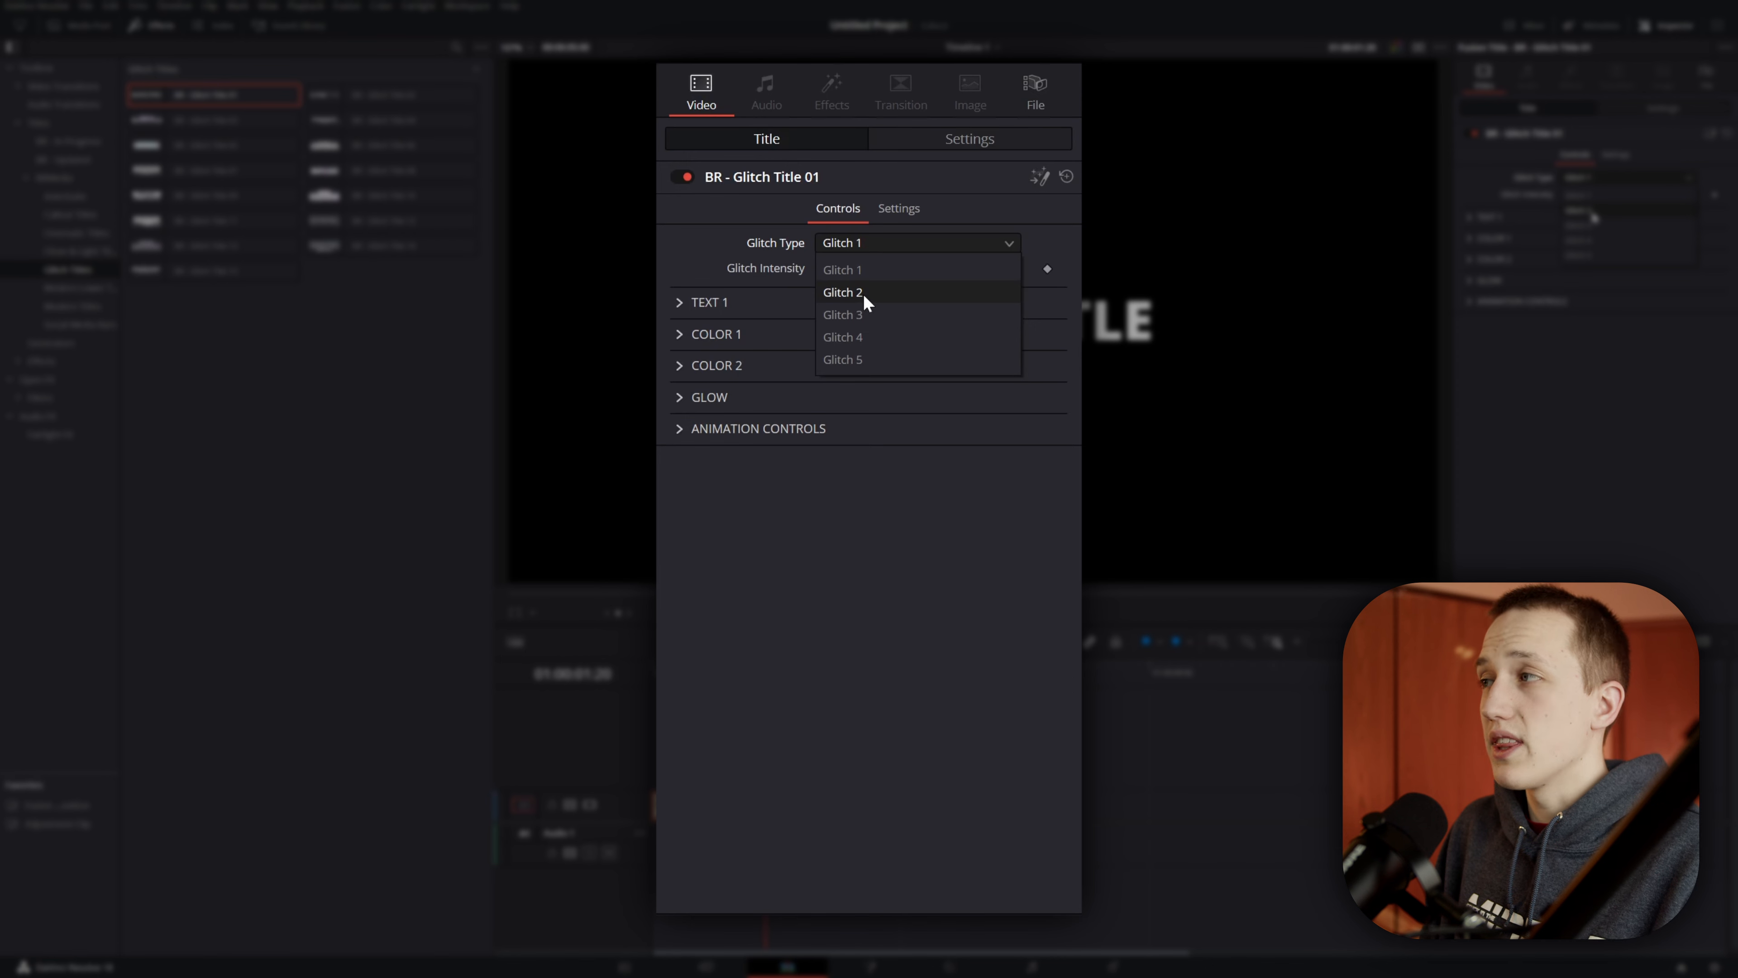
click(844, 293)
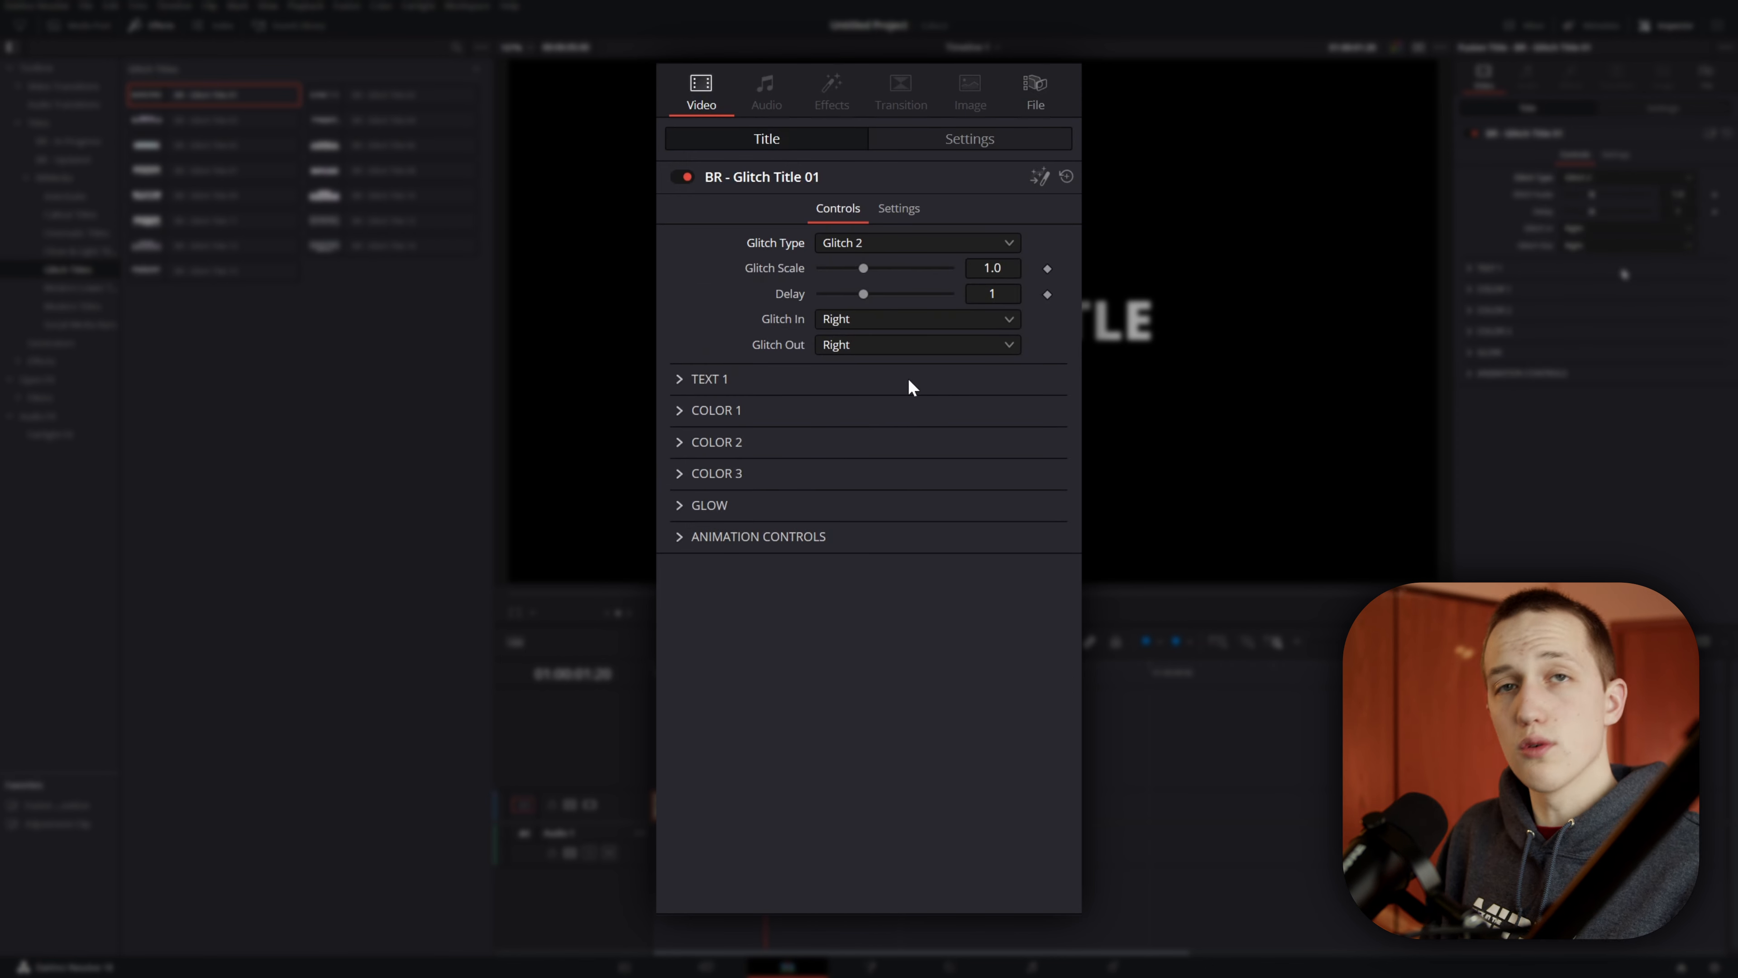
click(839, 239)
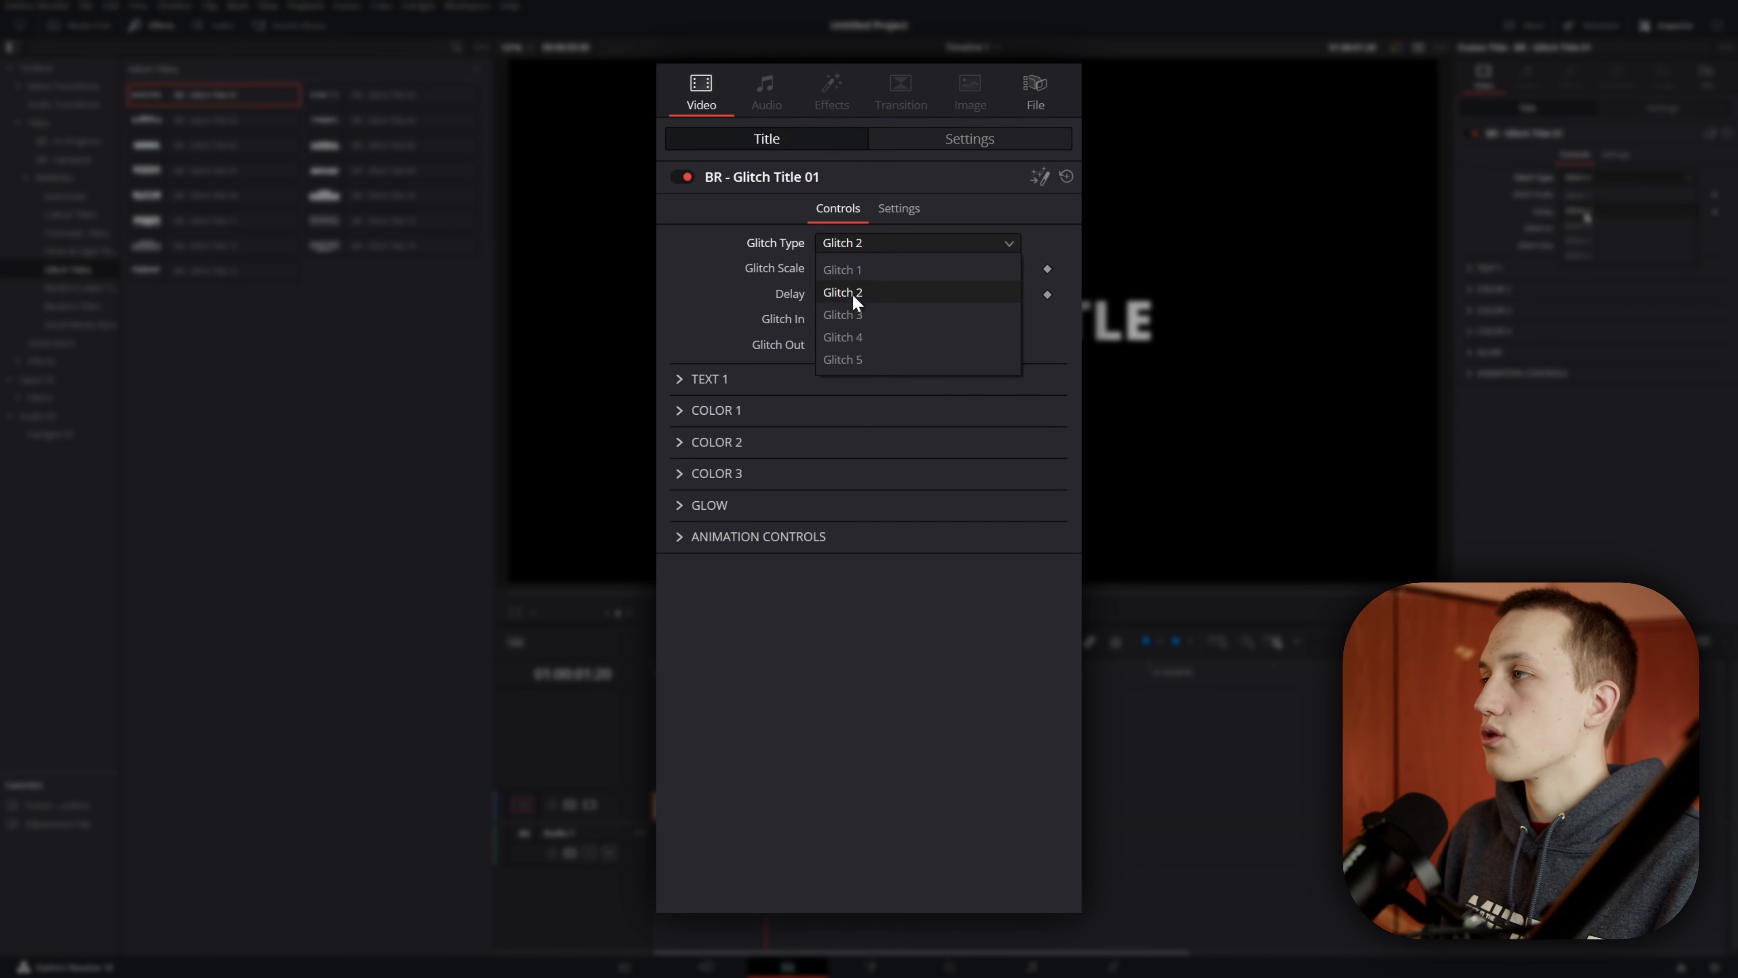
click(856, 314)
click(870, 243)
click(849, 336)
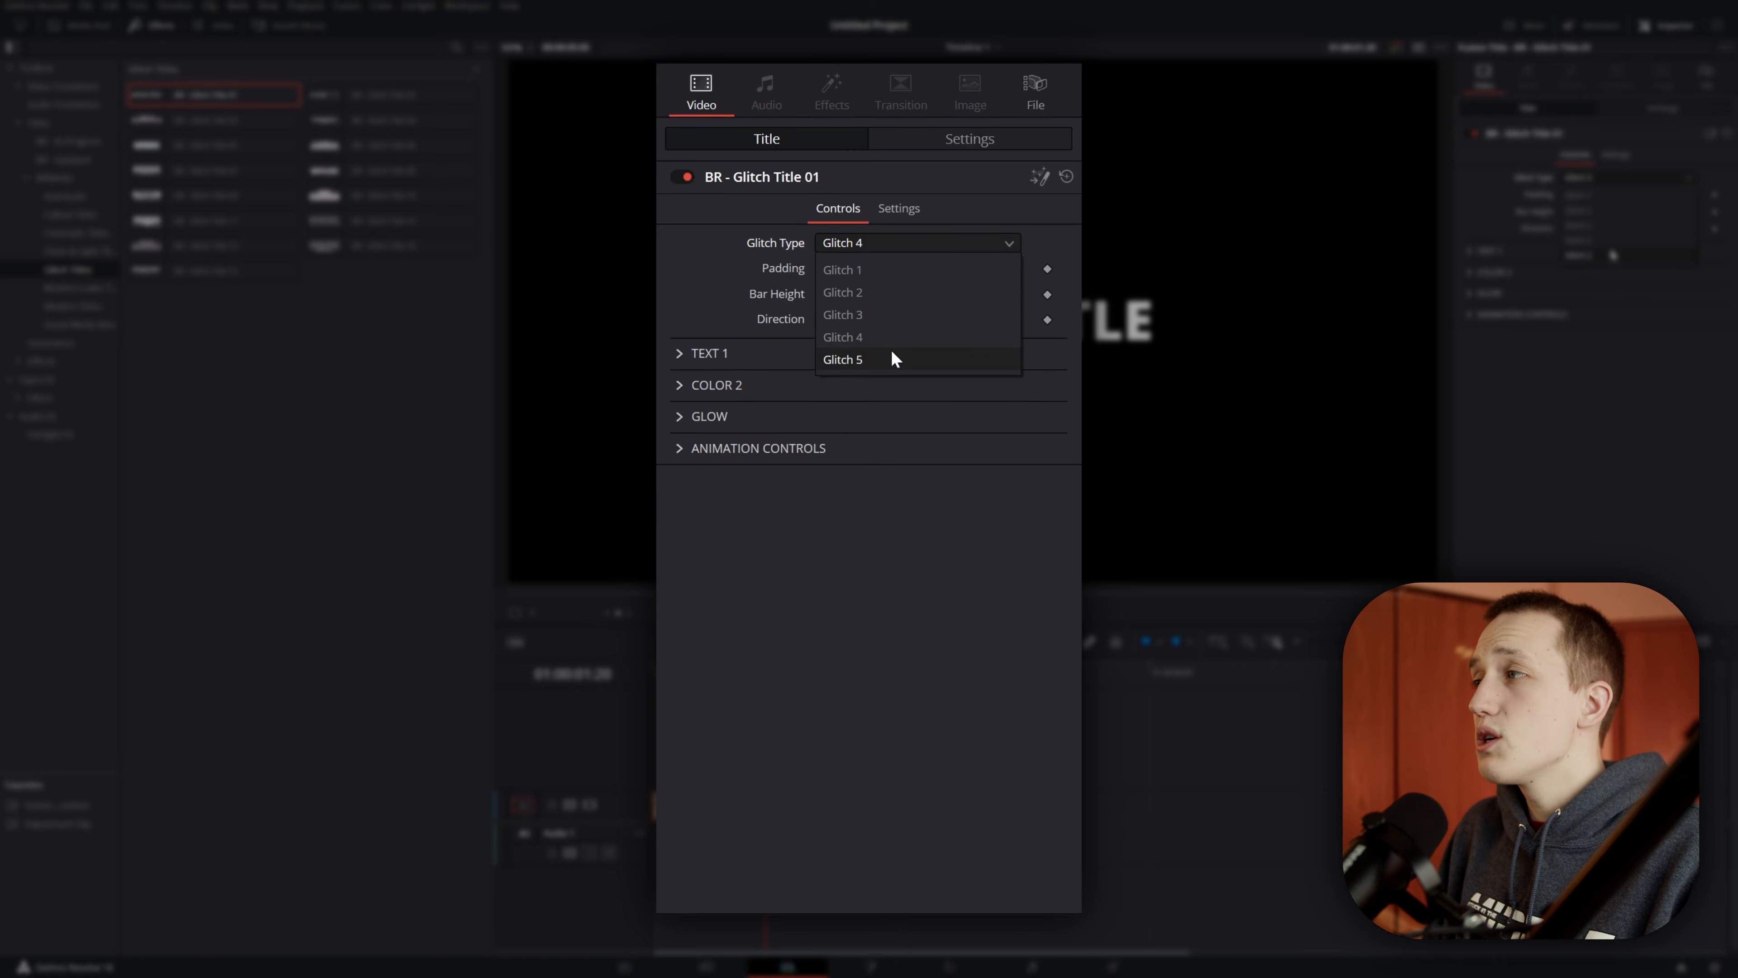
click(855, 362)
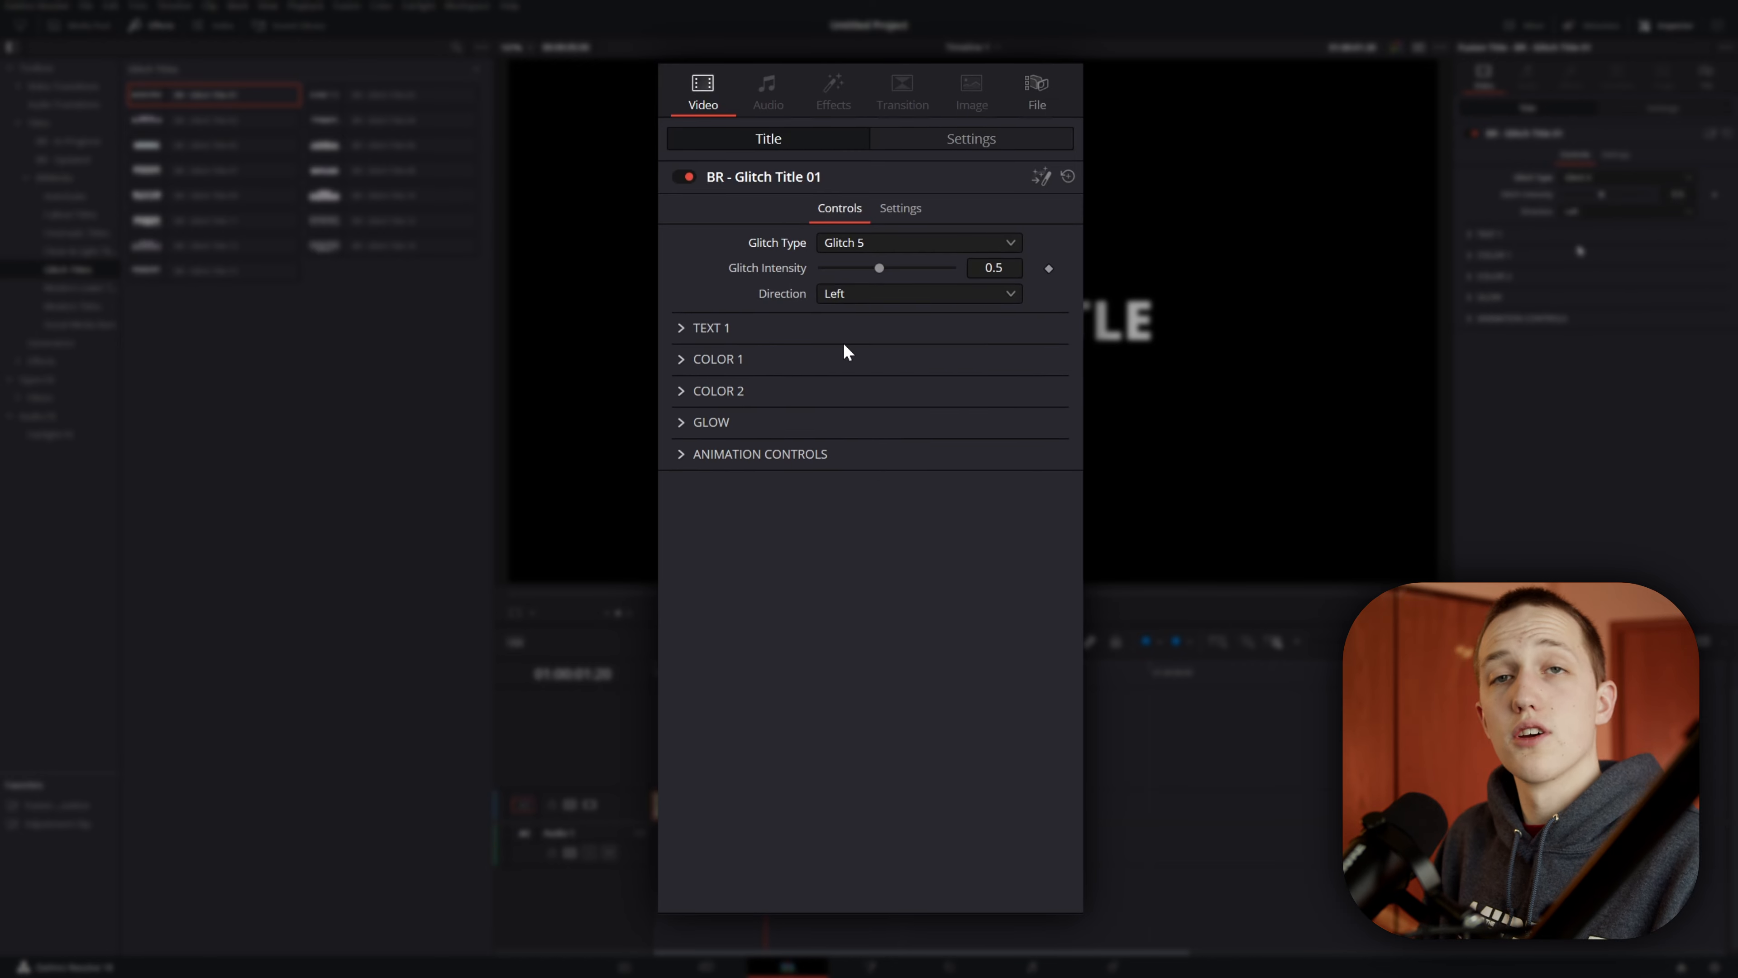
Step: Set the title's Glitch Type to Glitch 2
click(685, 693)
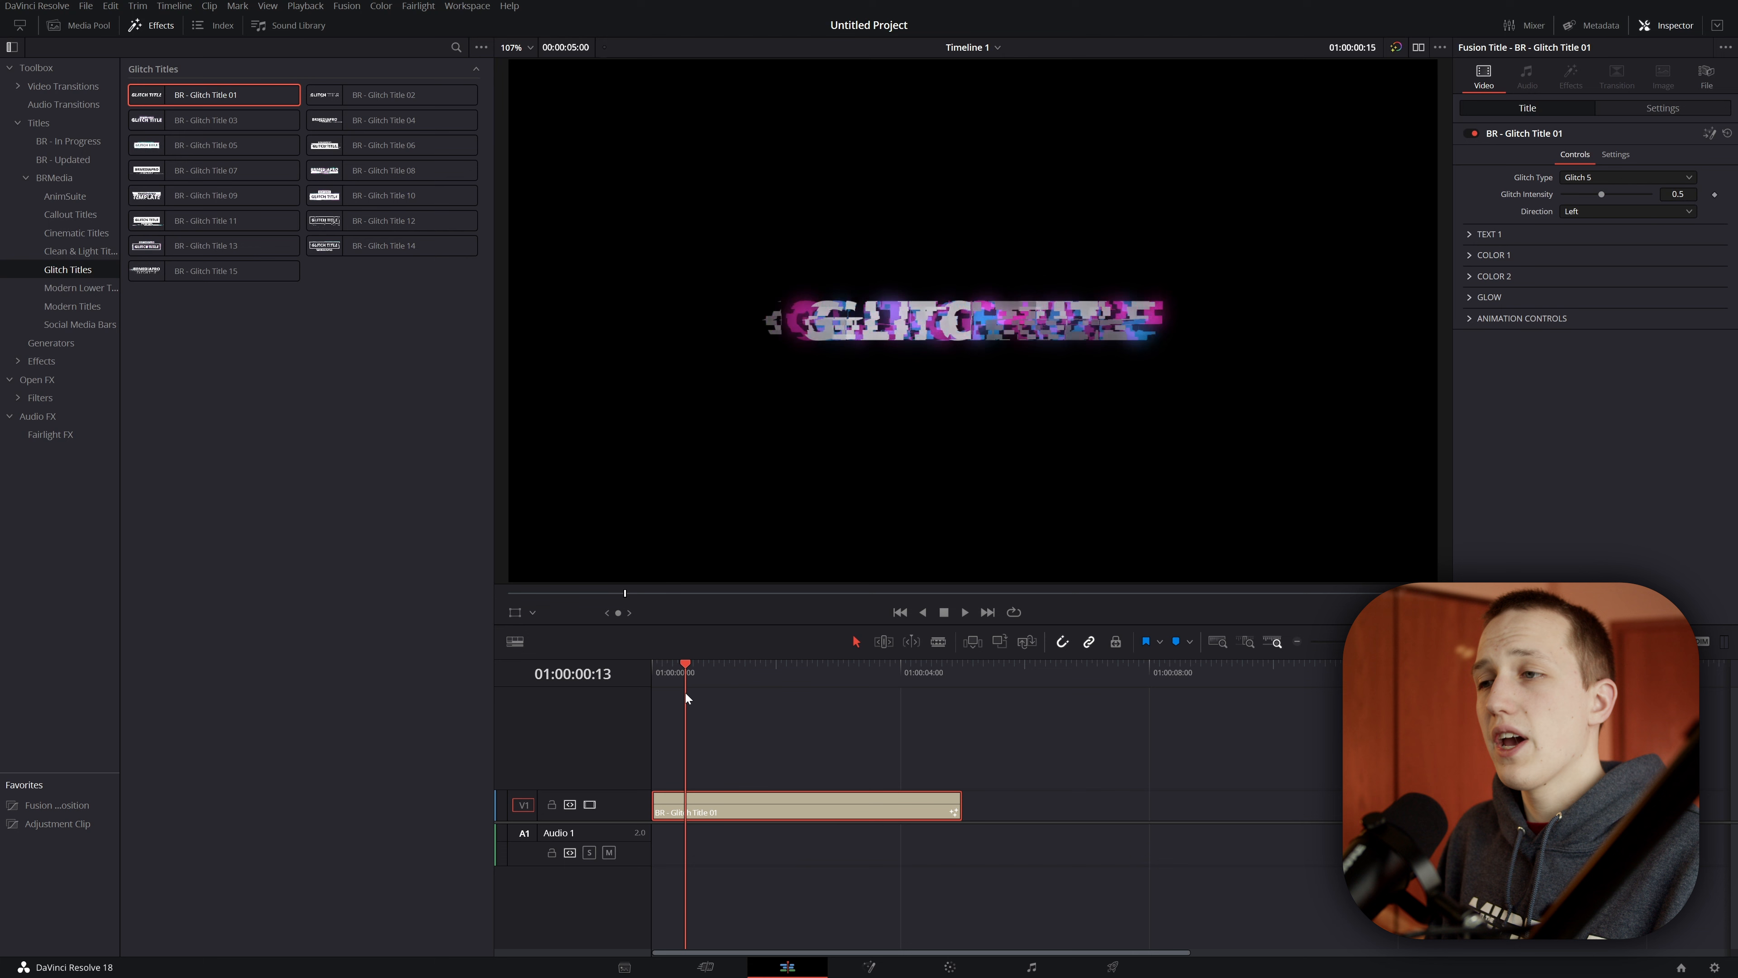
drag(686, 693, 693, 692)
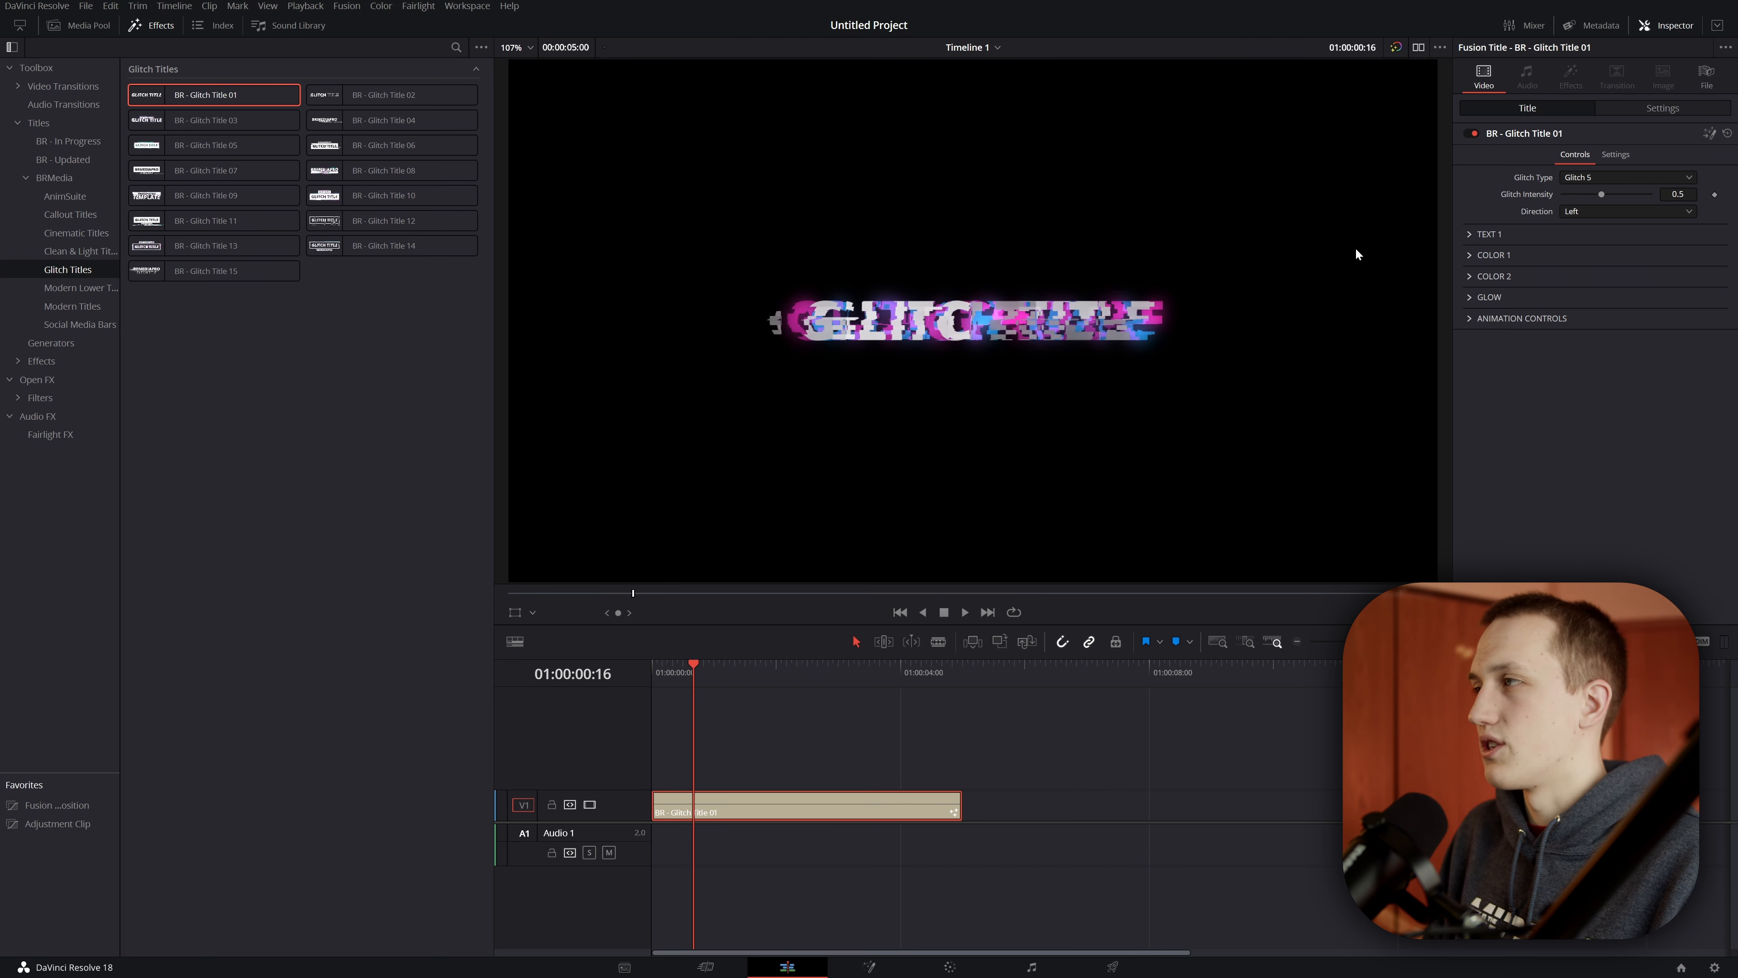
click(1608, 175)
click(1606, 218)
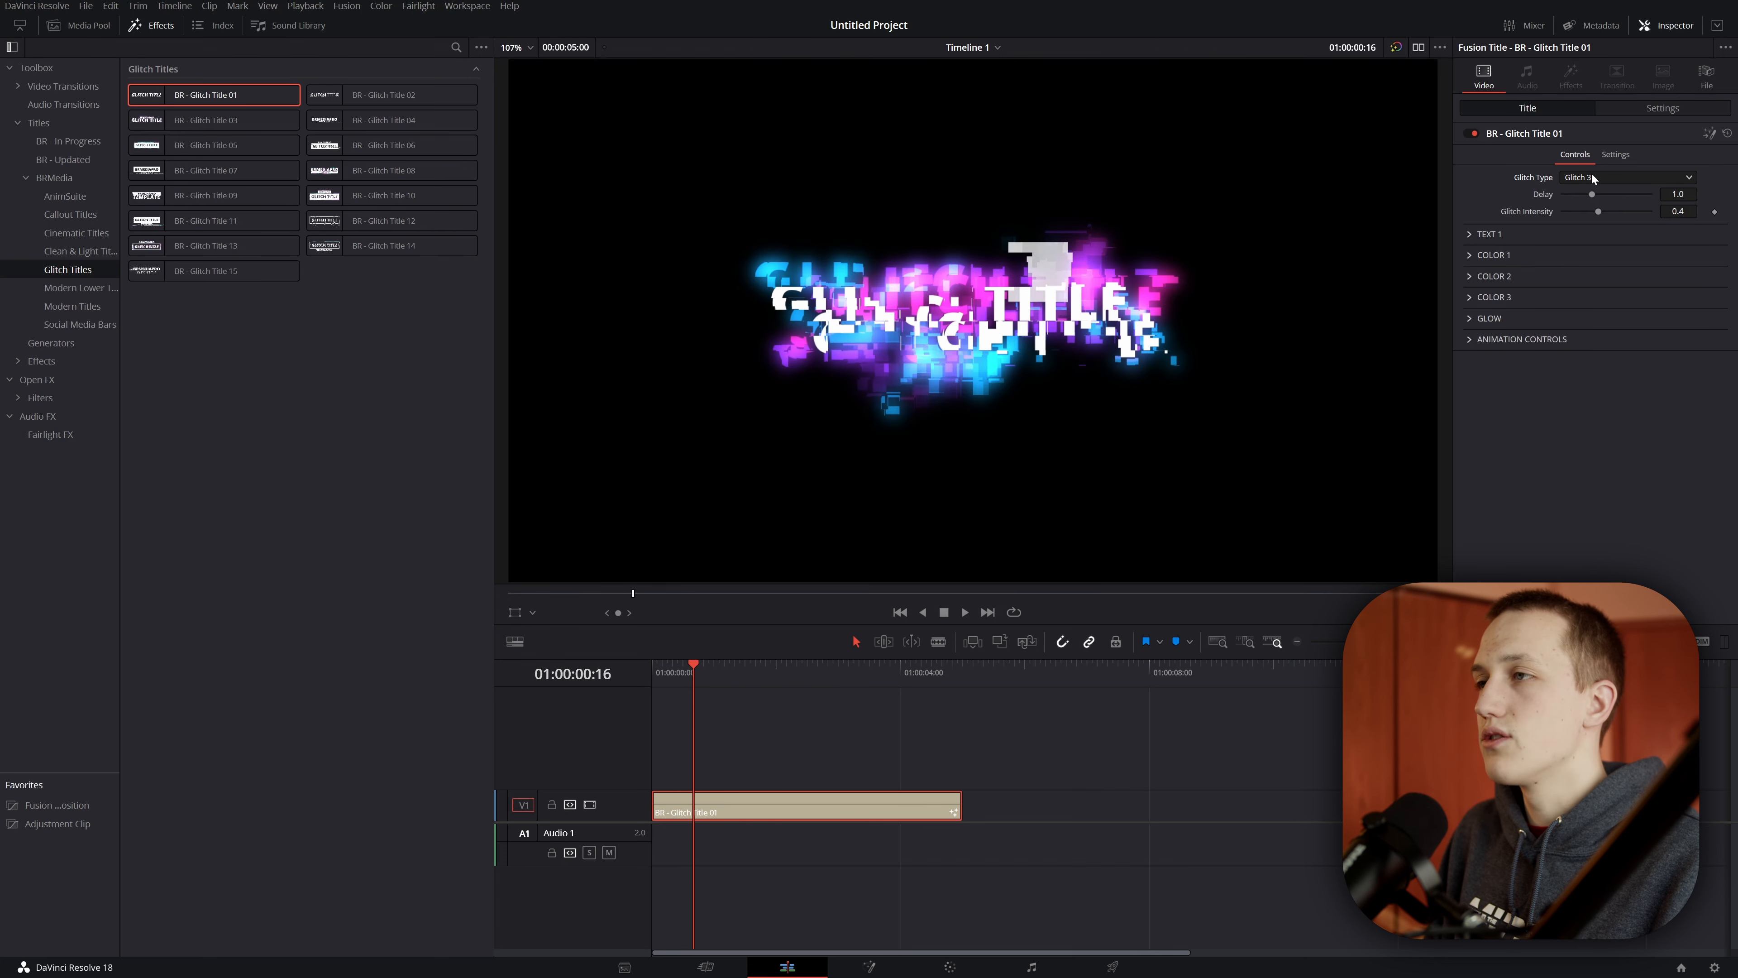
click(1591, 172)
click(1598, 206)
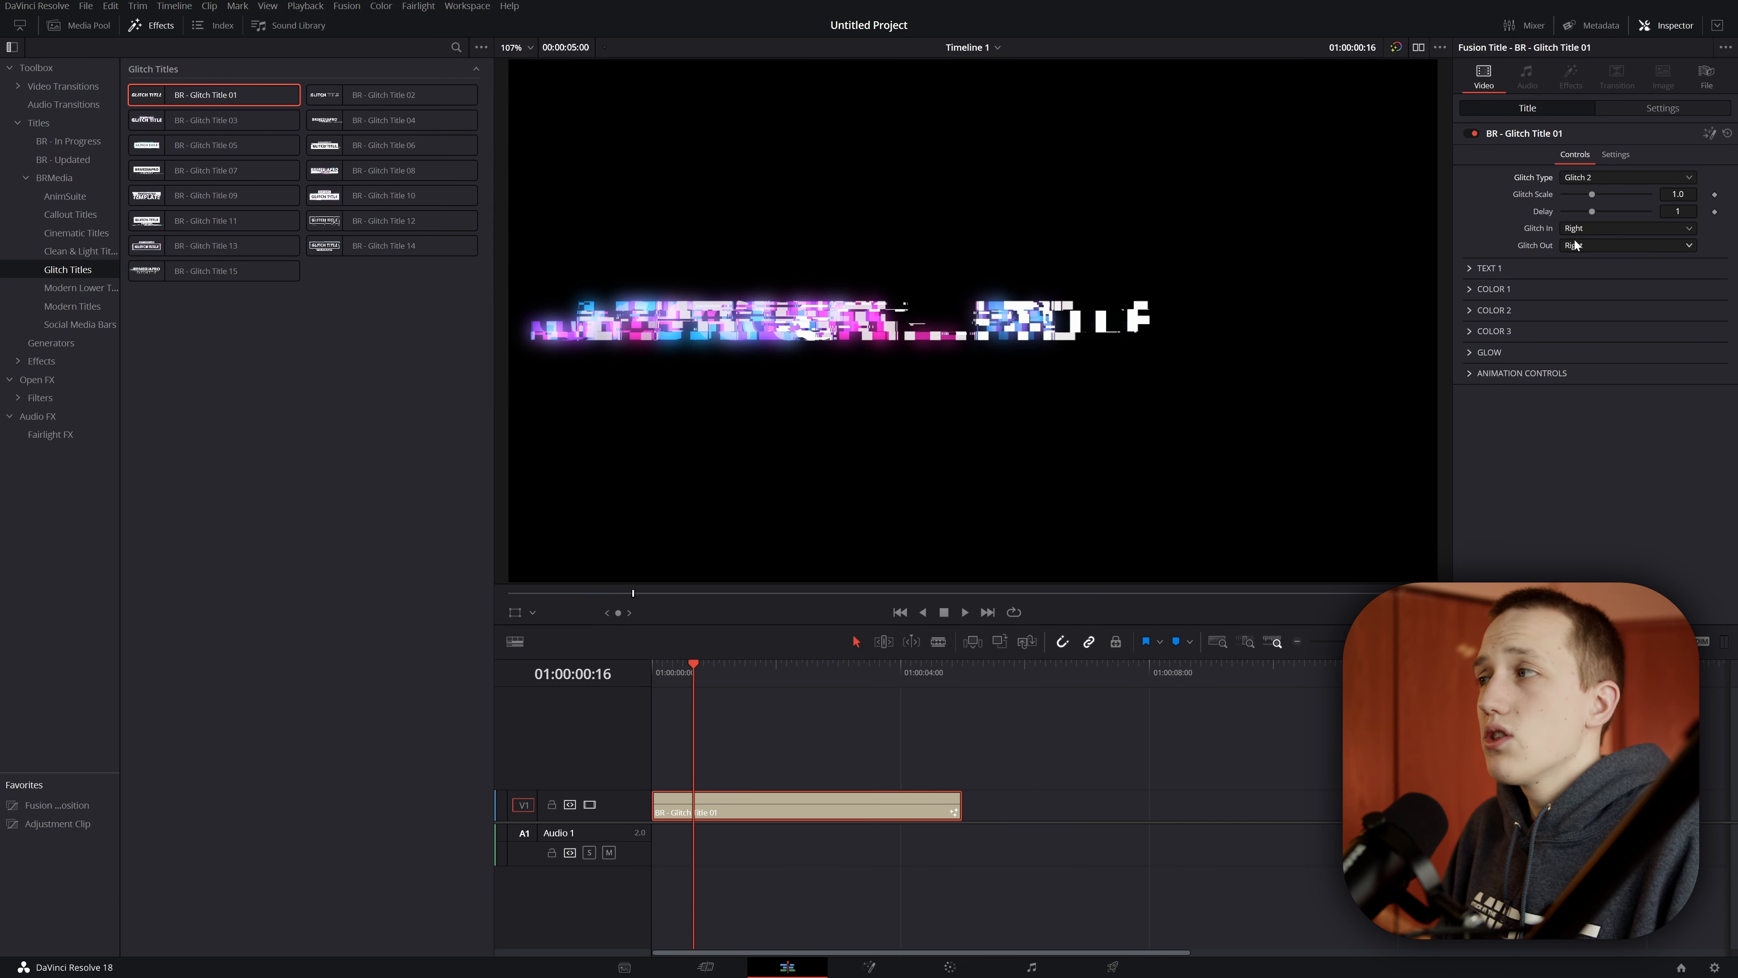
Step: Set Glitch In to Custom and the Glitch Angle In to about -80.9
click(1572, 228)
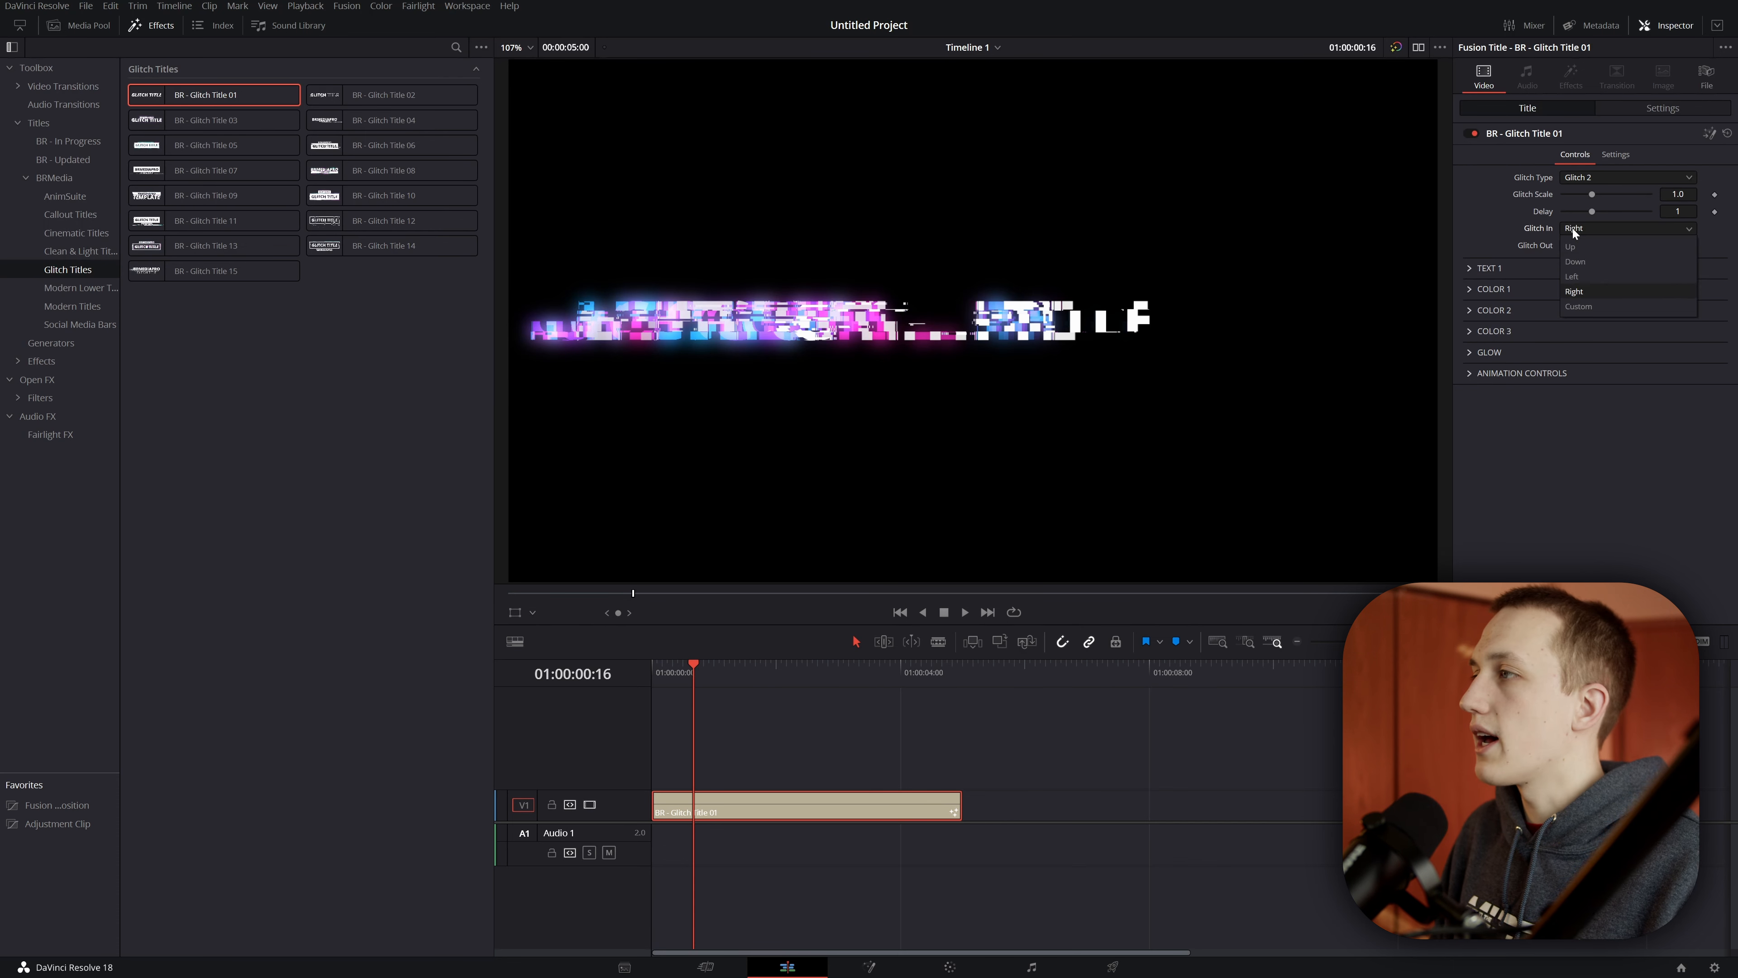
click(1584, 307)
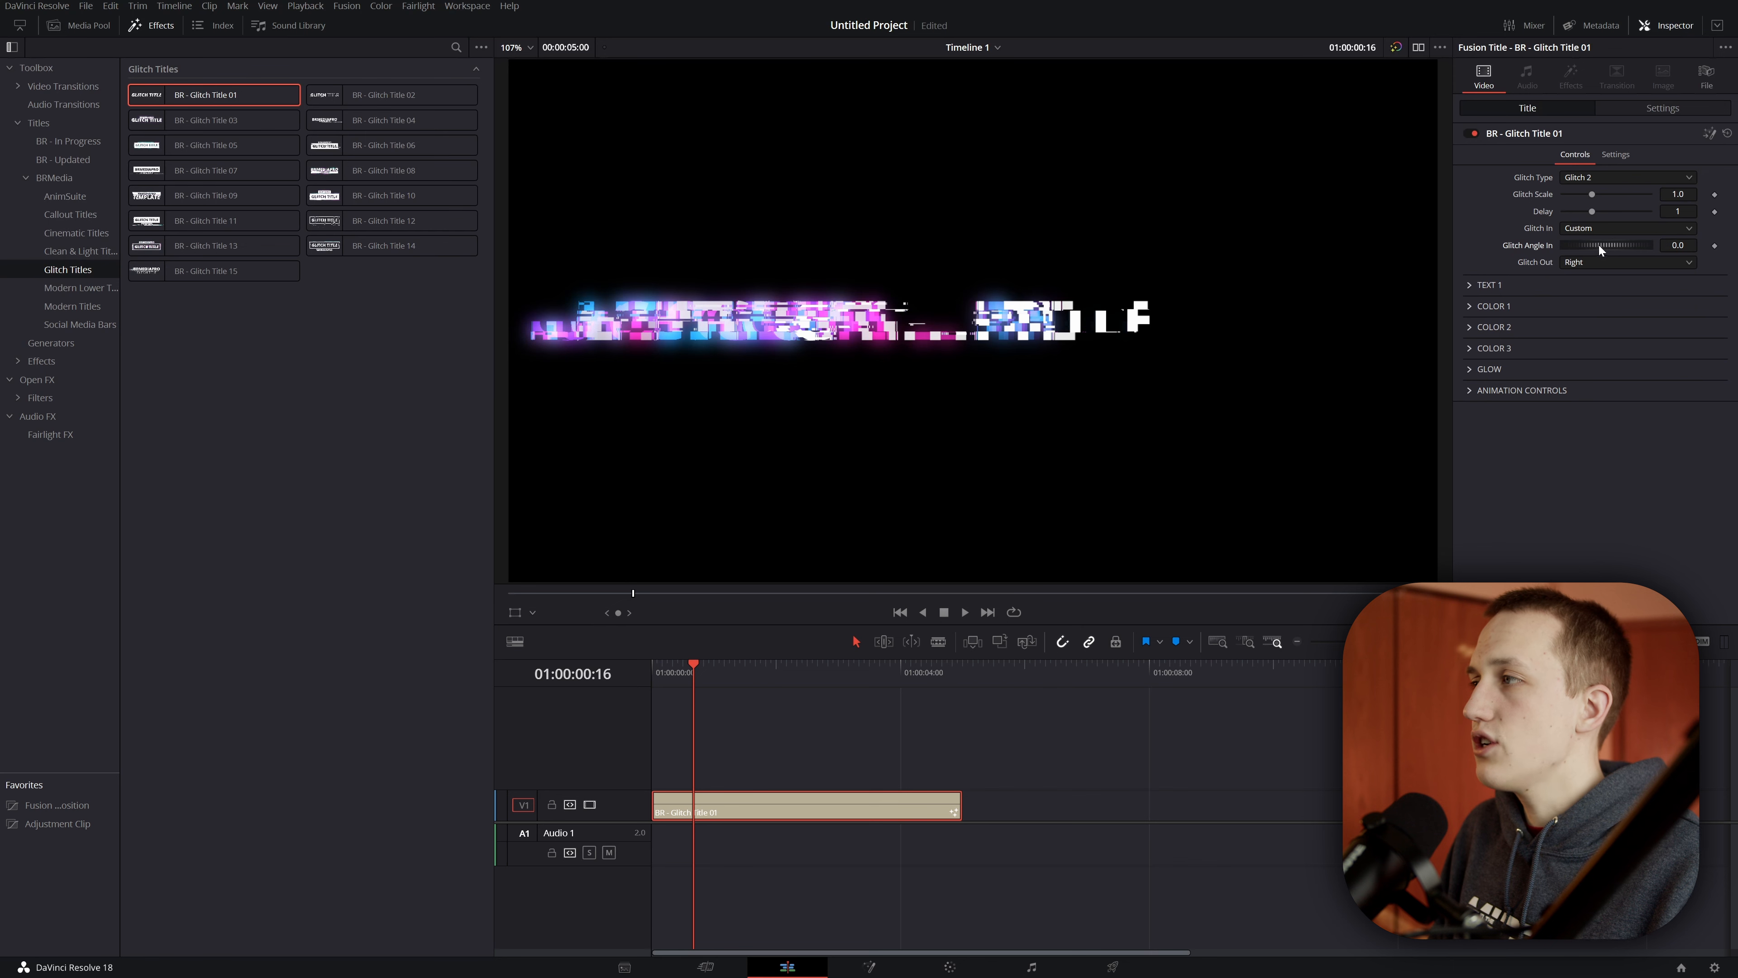
drag(1598, 245, 846, 355)
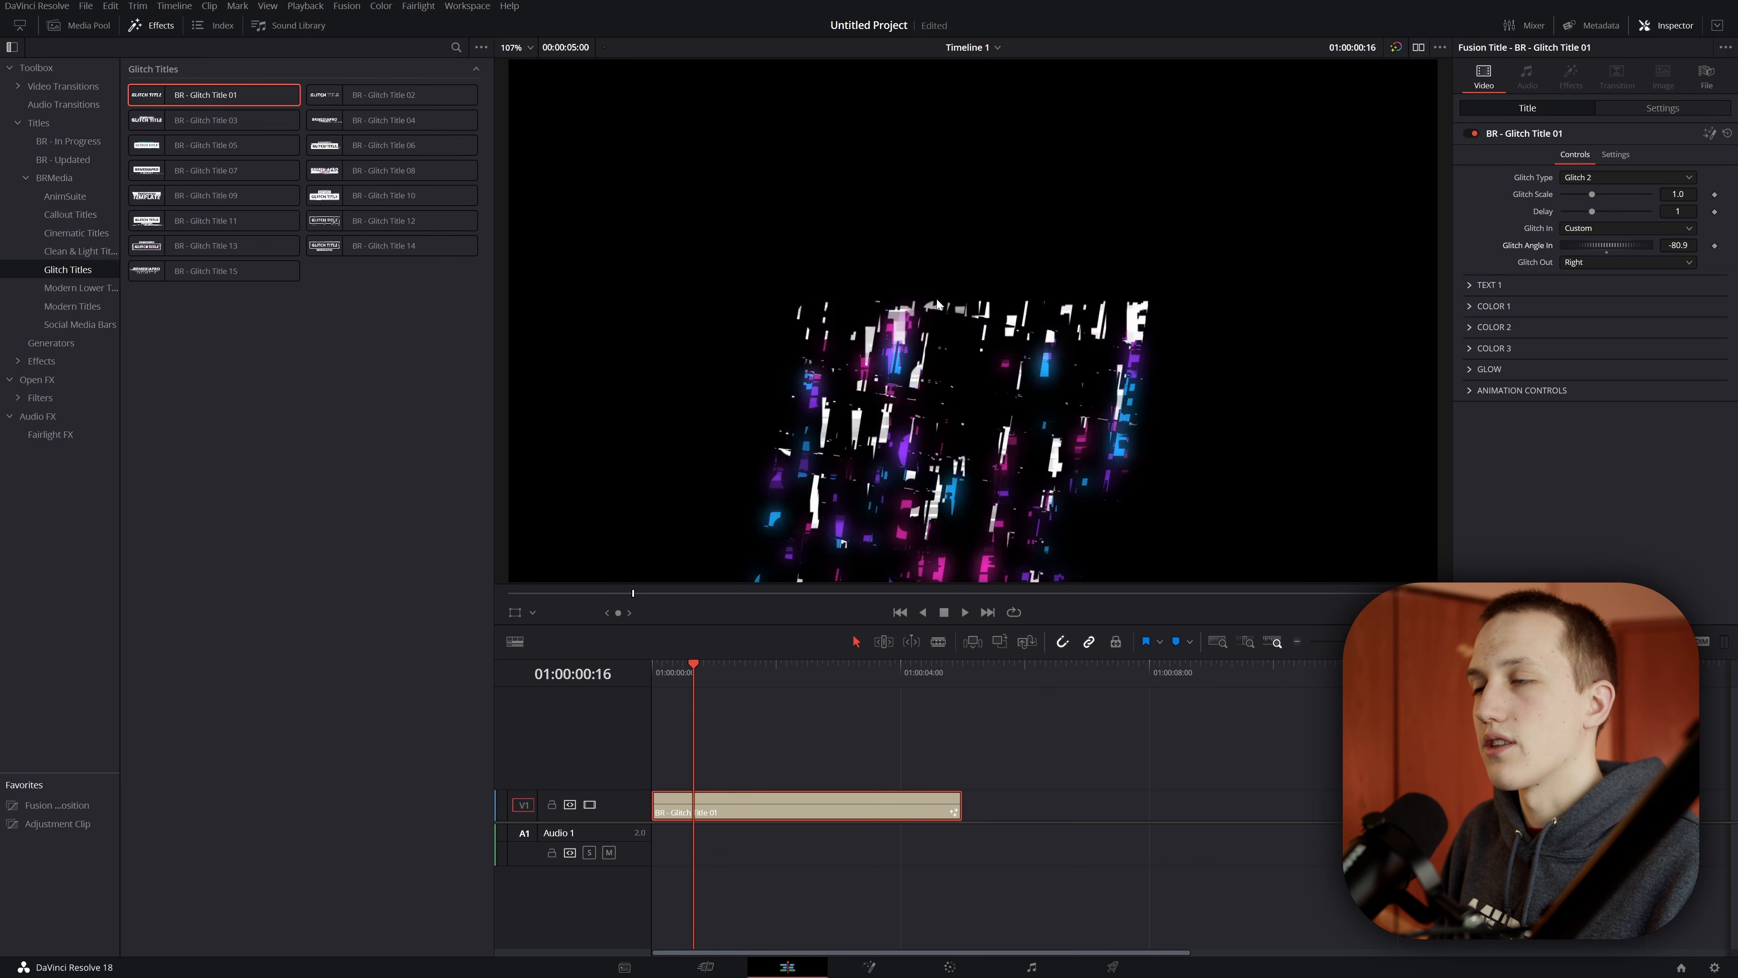
Step: Replace the title's TEXT 1 content with BRMEDIAPRO
click(1485, 285)
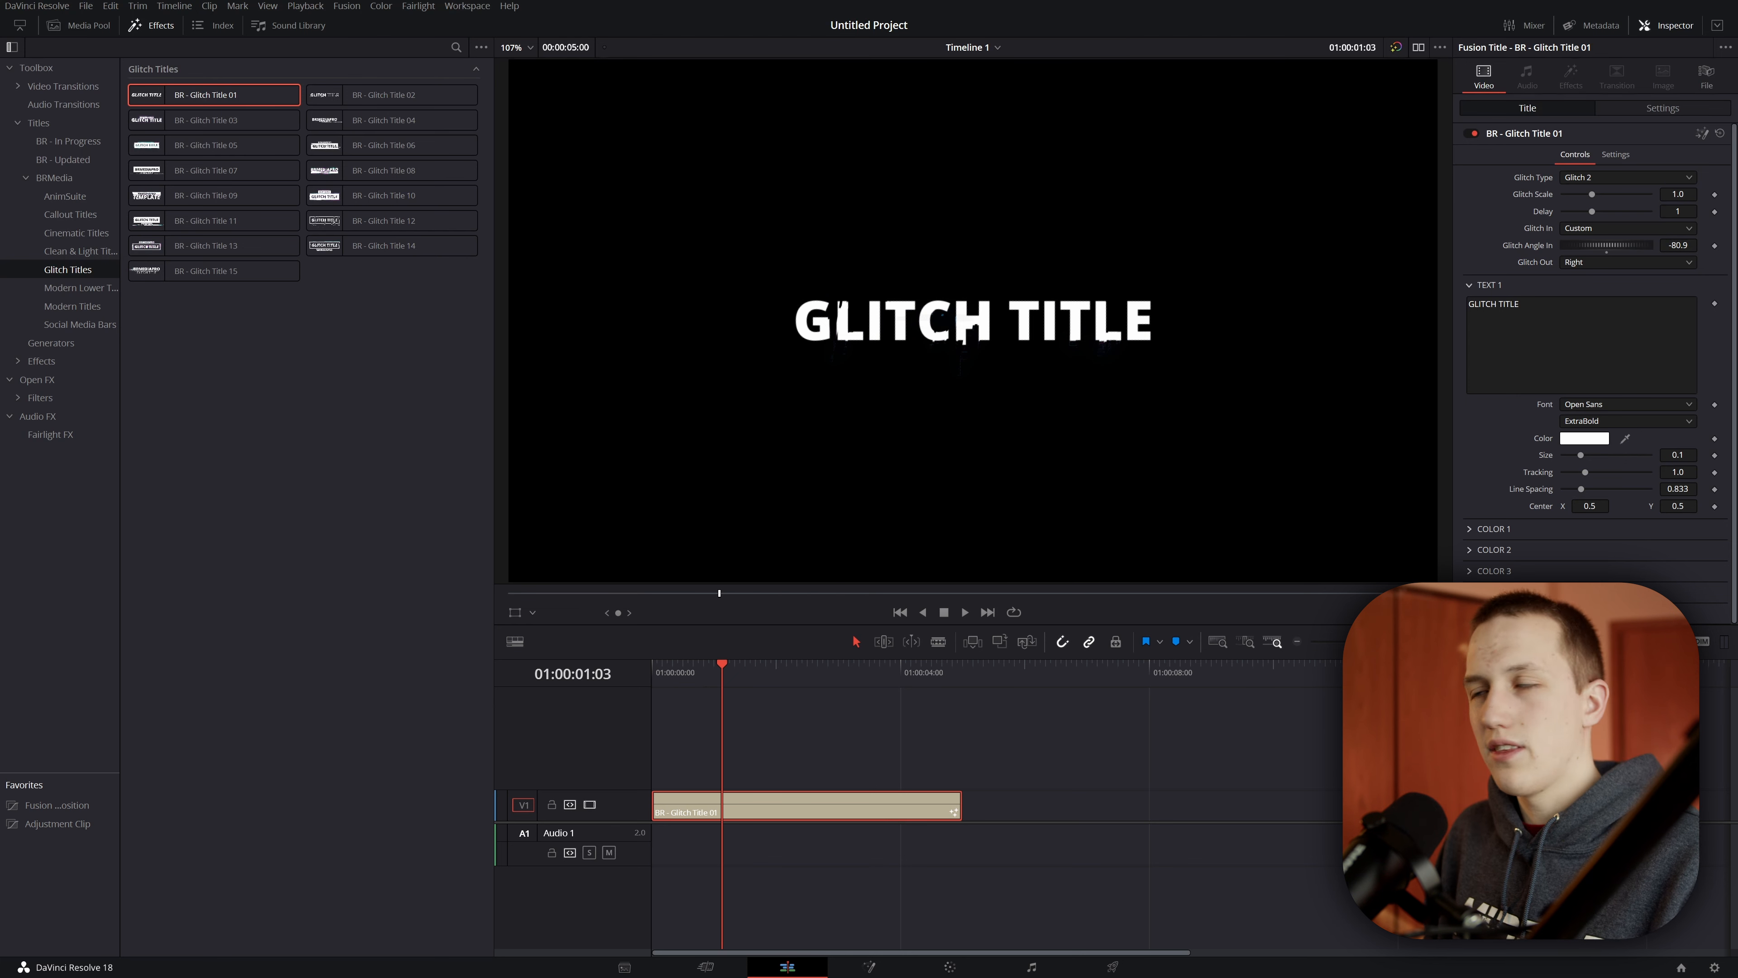
drag(1533, 306, 1237, 259)
text(BRME)
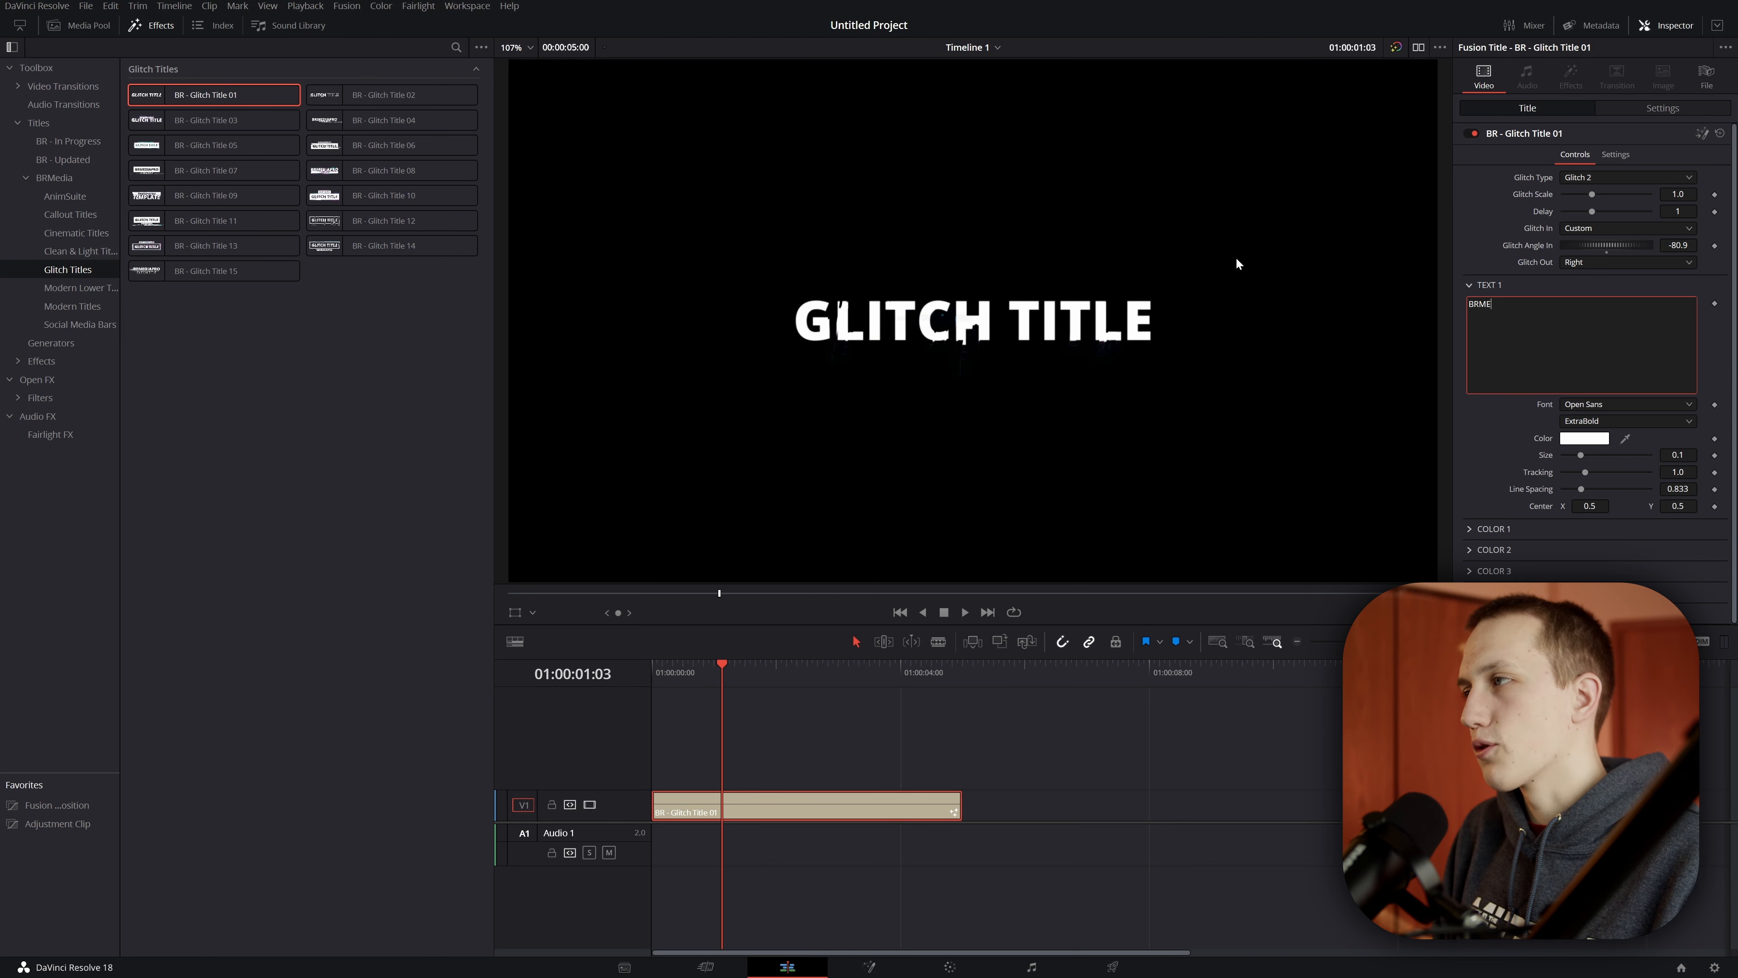
text(DIAPRO)
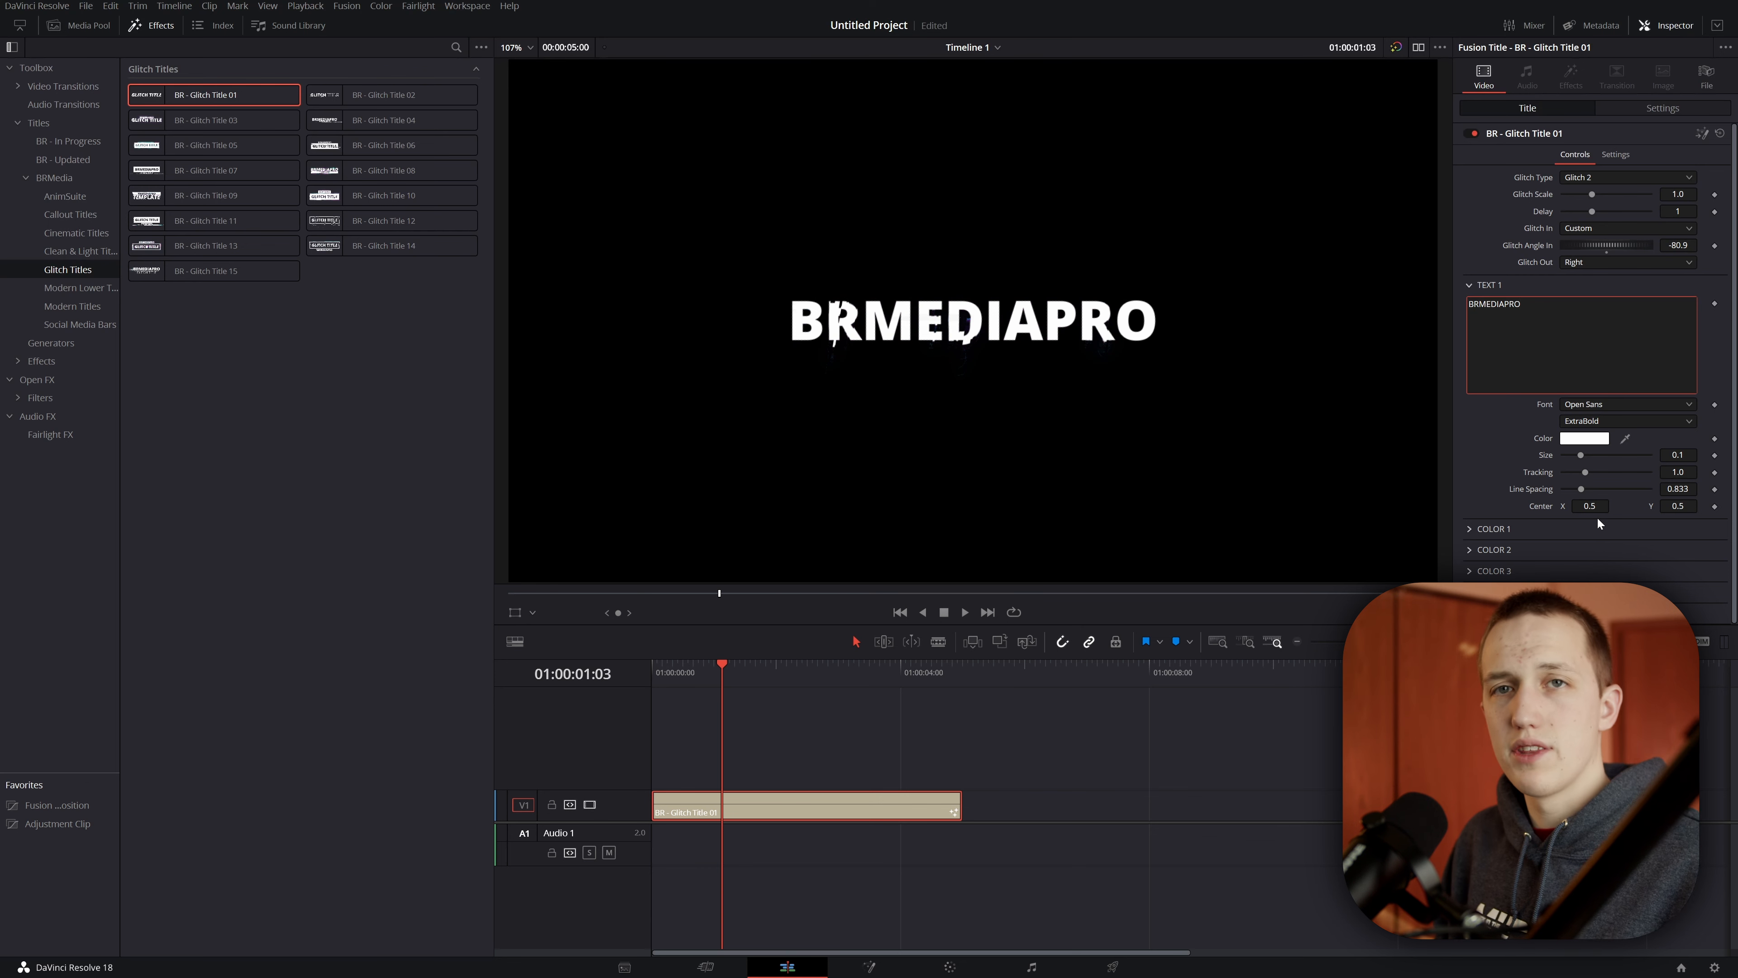
Step: Set the title's Color 1 to red, #d51a01
drag(747, 670, 700, 688)
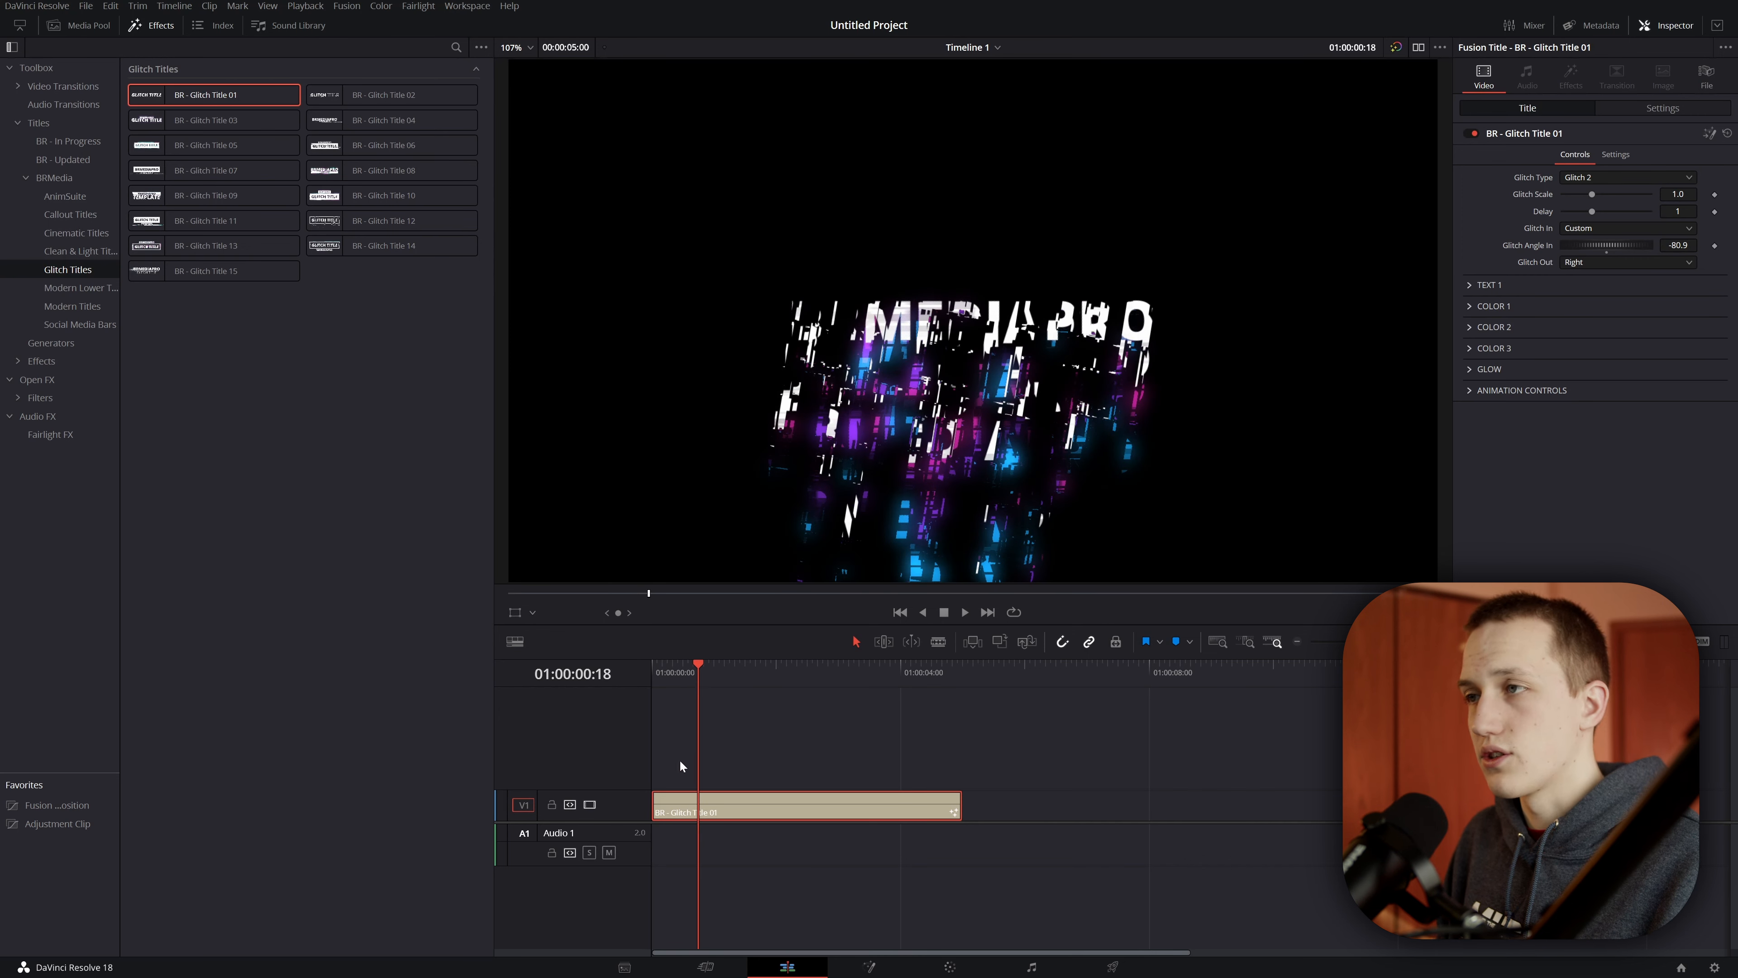
click(1494, 306)
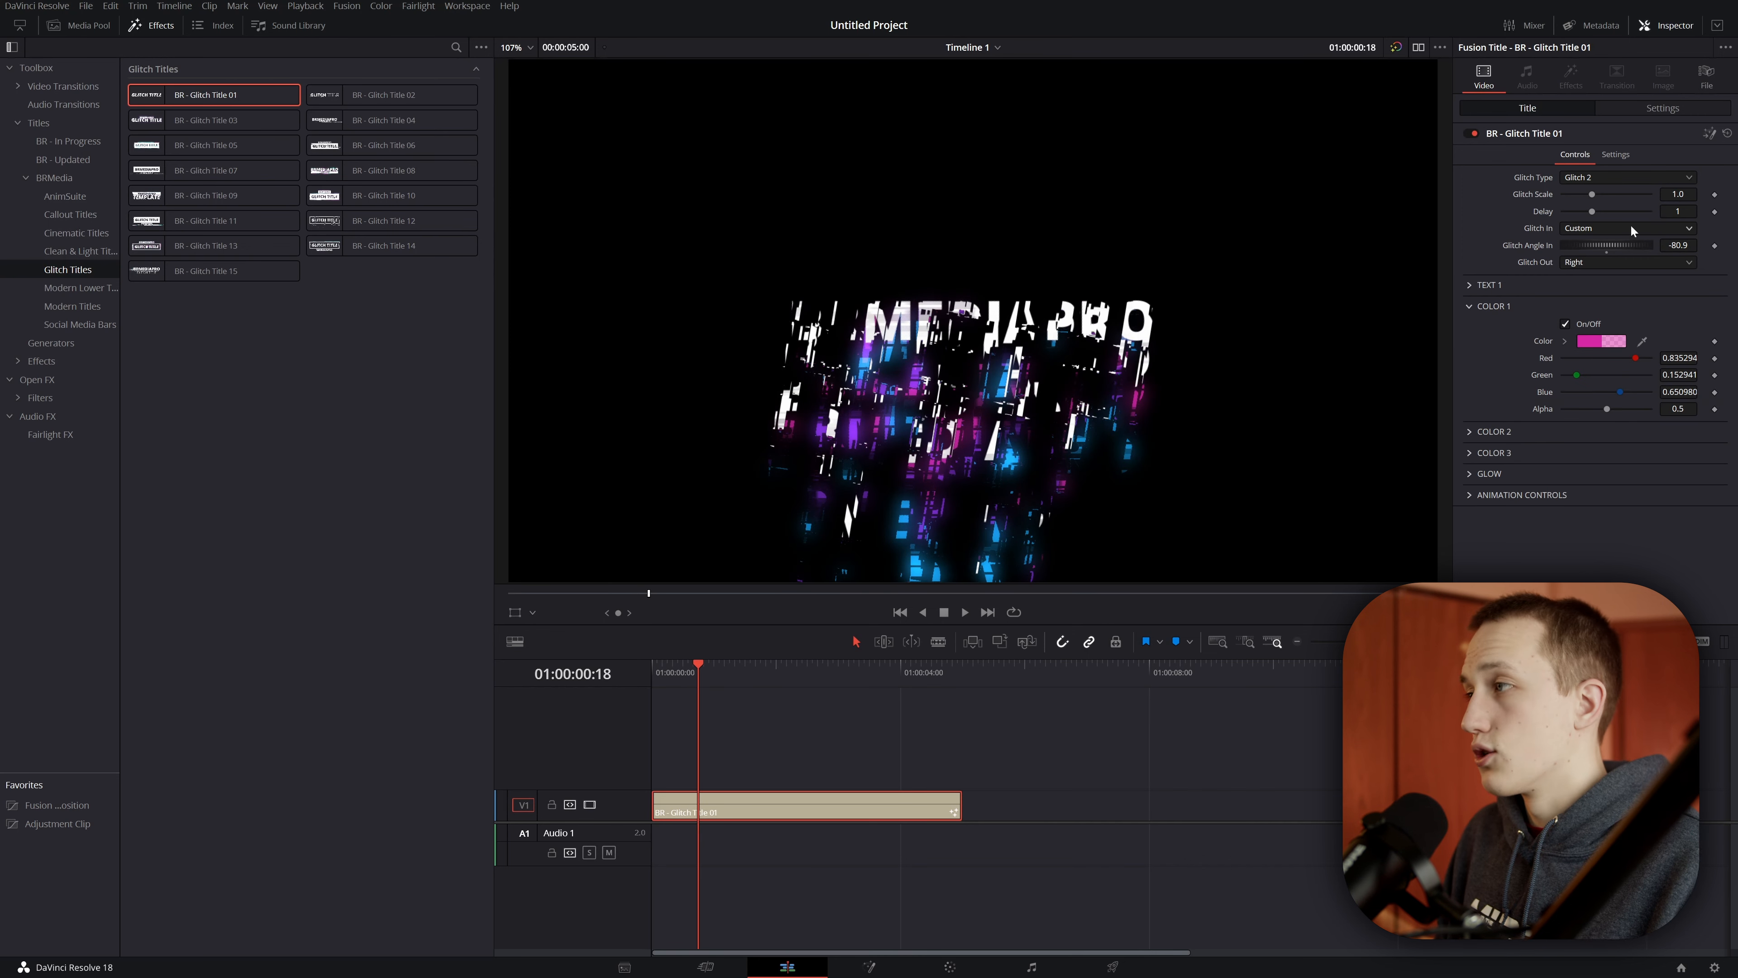
click(1607, 341)
drag(850, 355, 445, 357)
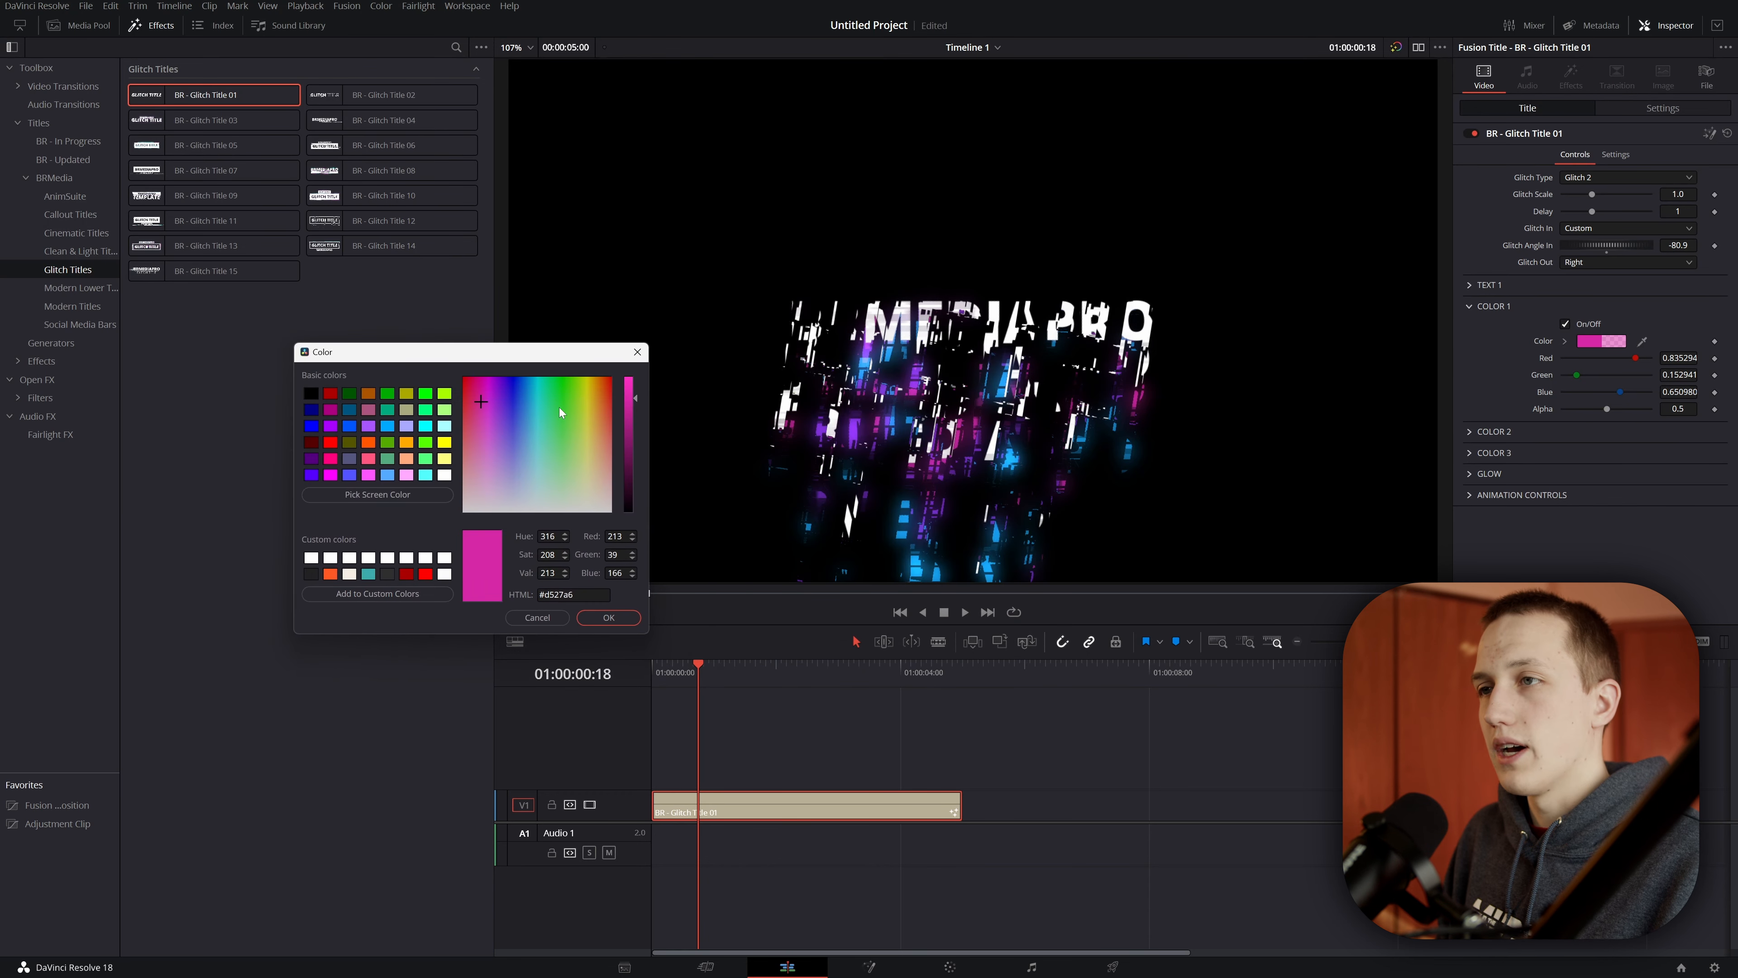
drag(560, 407, 608, 383)
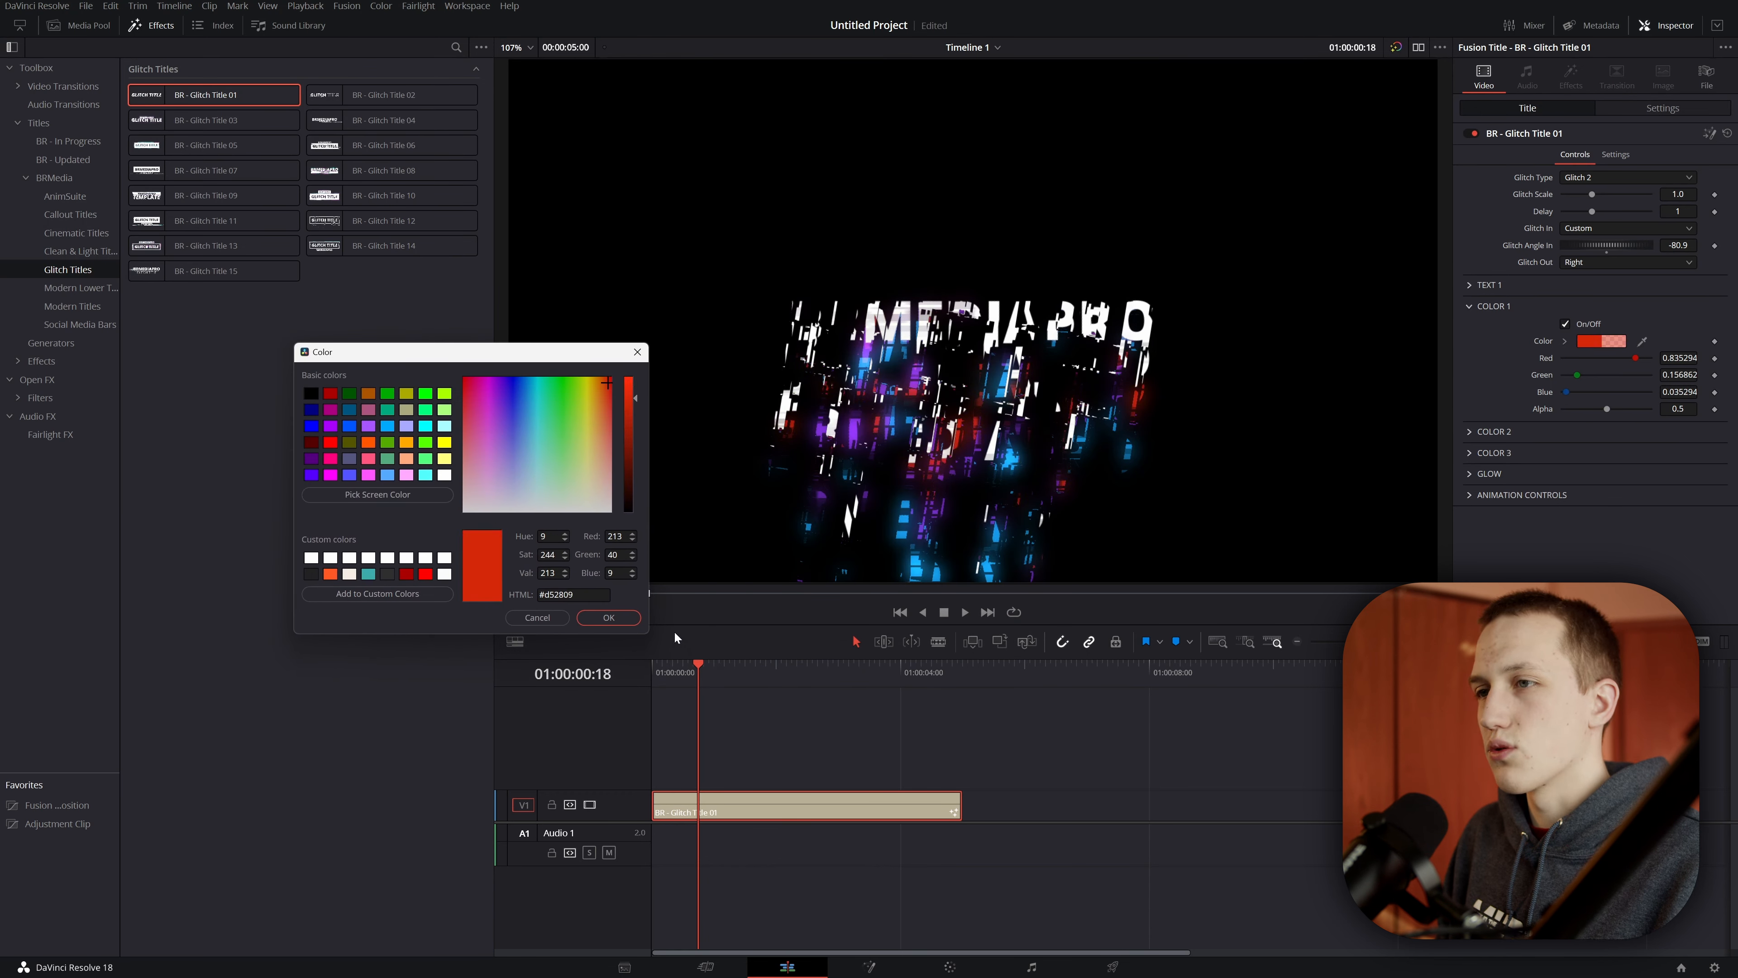
click(606, 383)
click(608, 377)
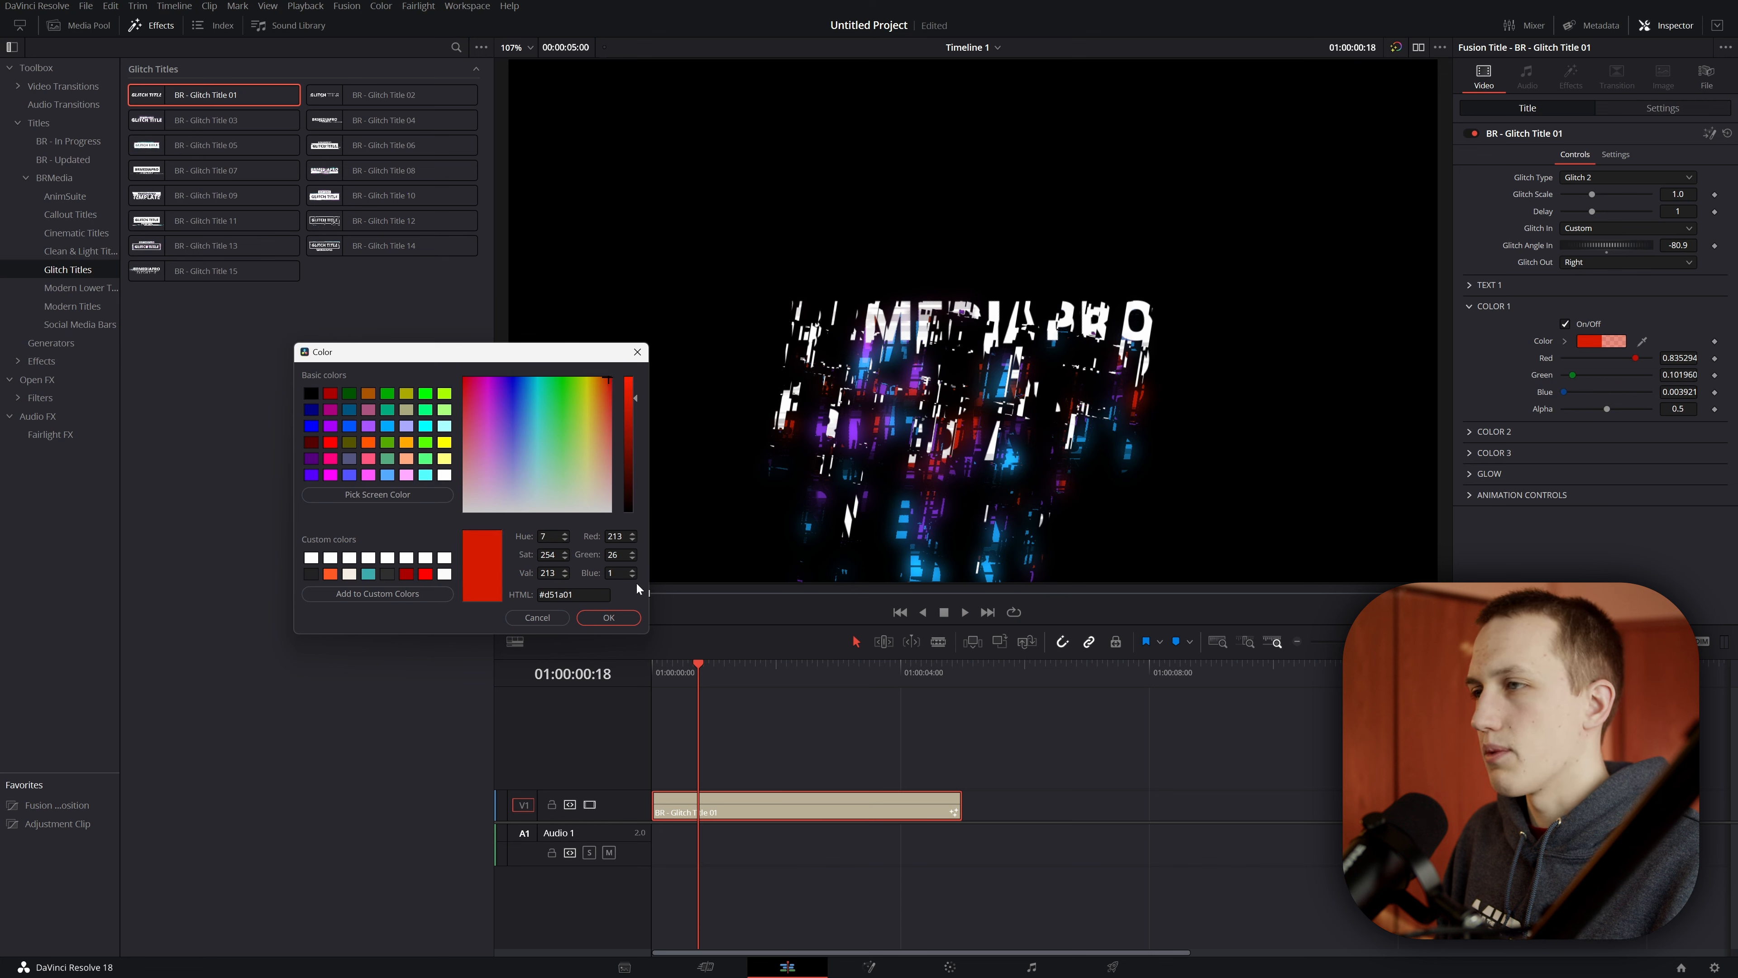
click(608, 617)
Step: Set Color 2 to yellow #e0c706 and Color 3 to cyan #07f1f5
click(1493, 306)
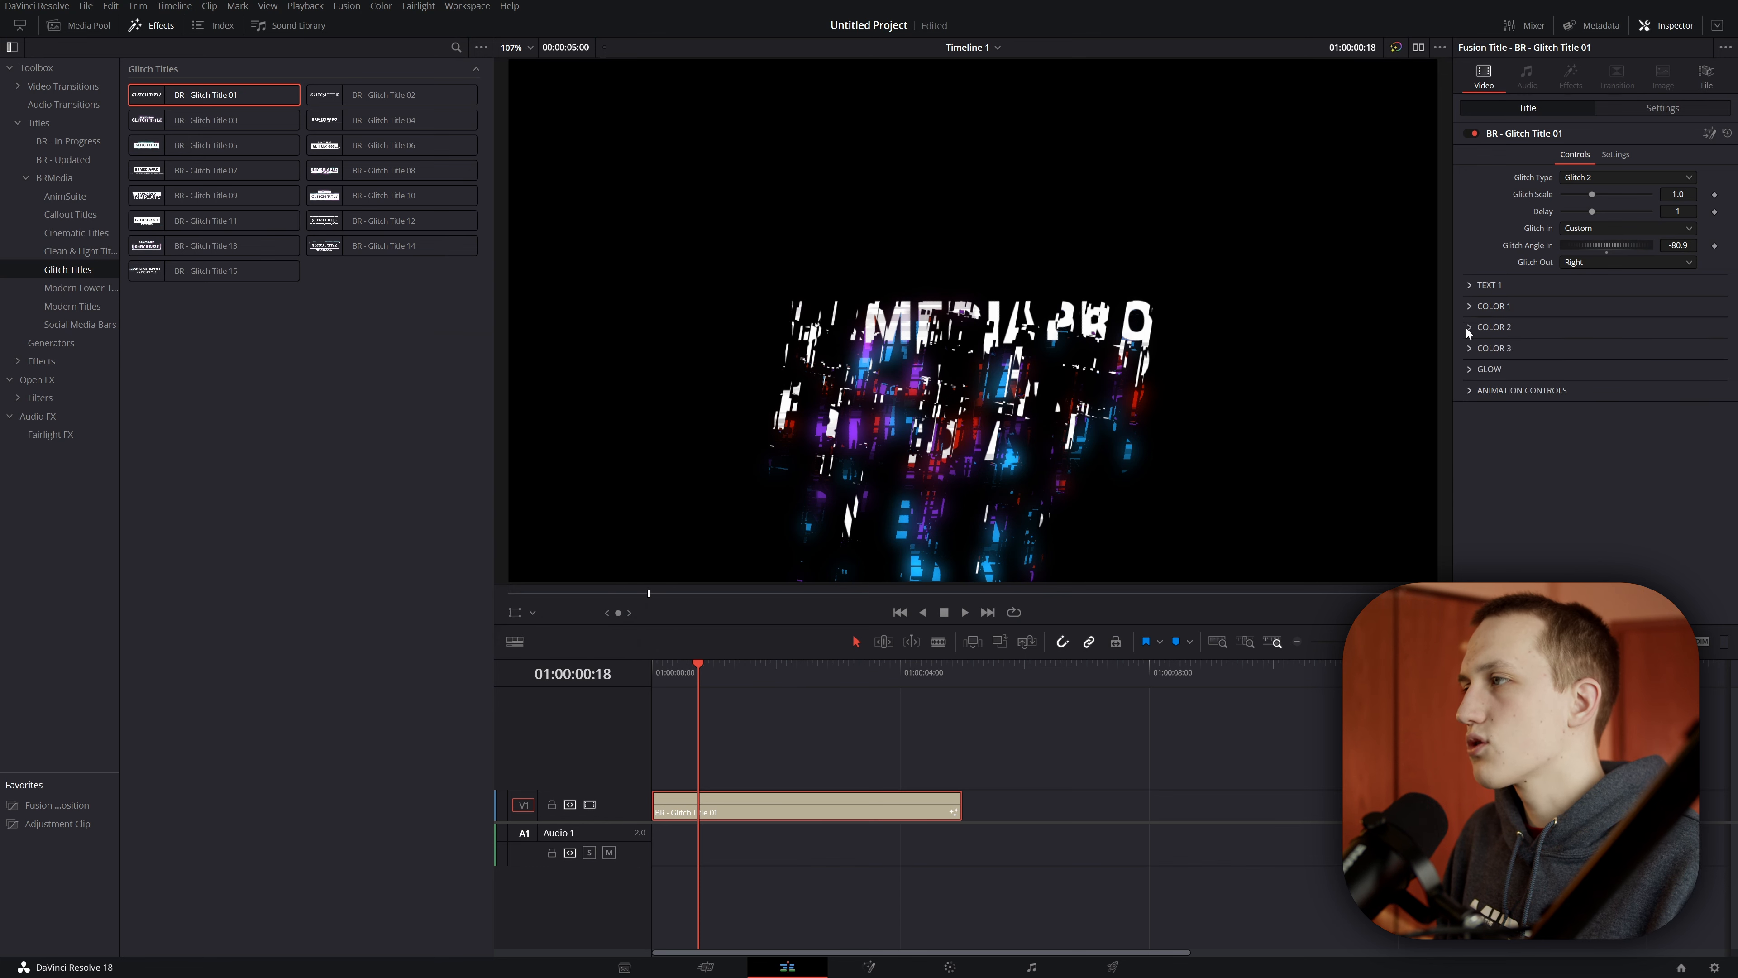
click(1493, 327)
click(1602, 362)
click(989, 373)
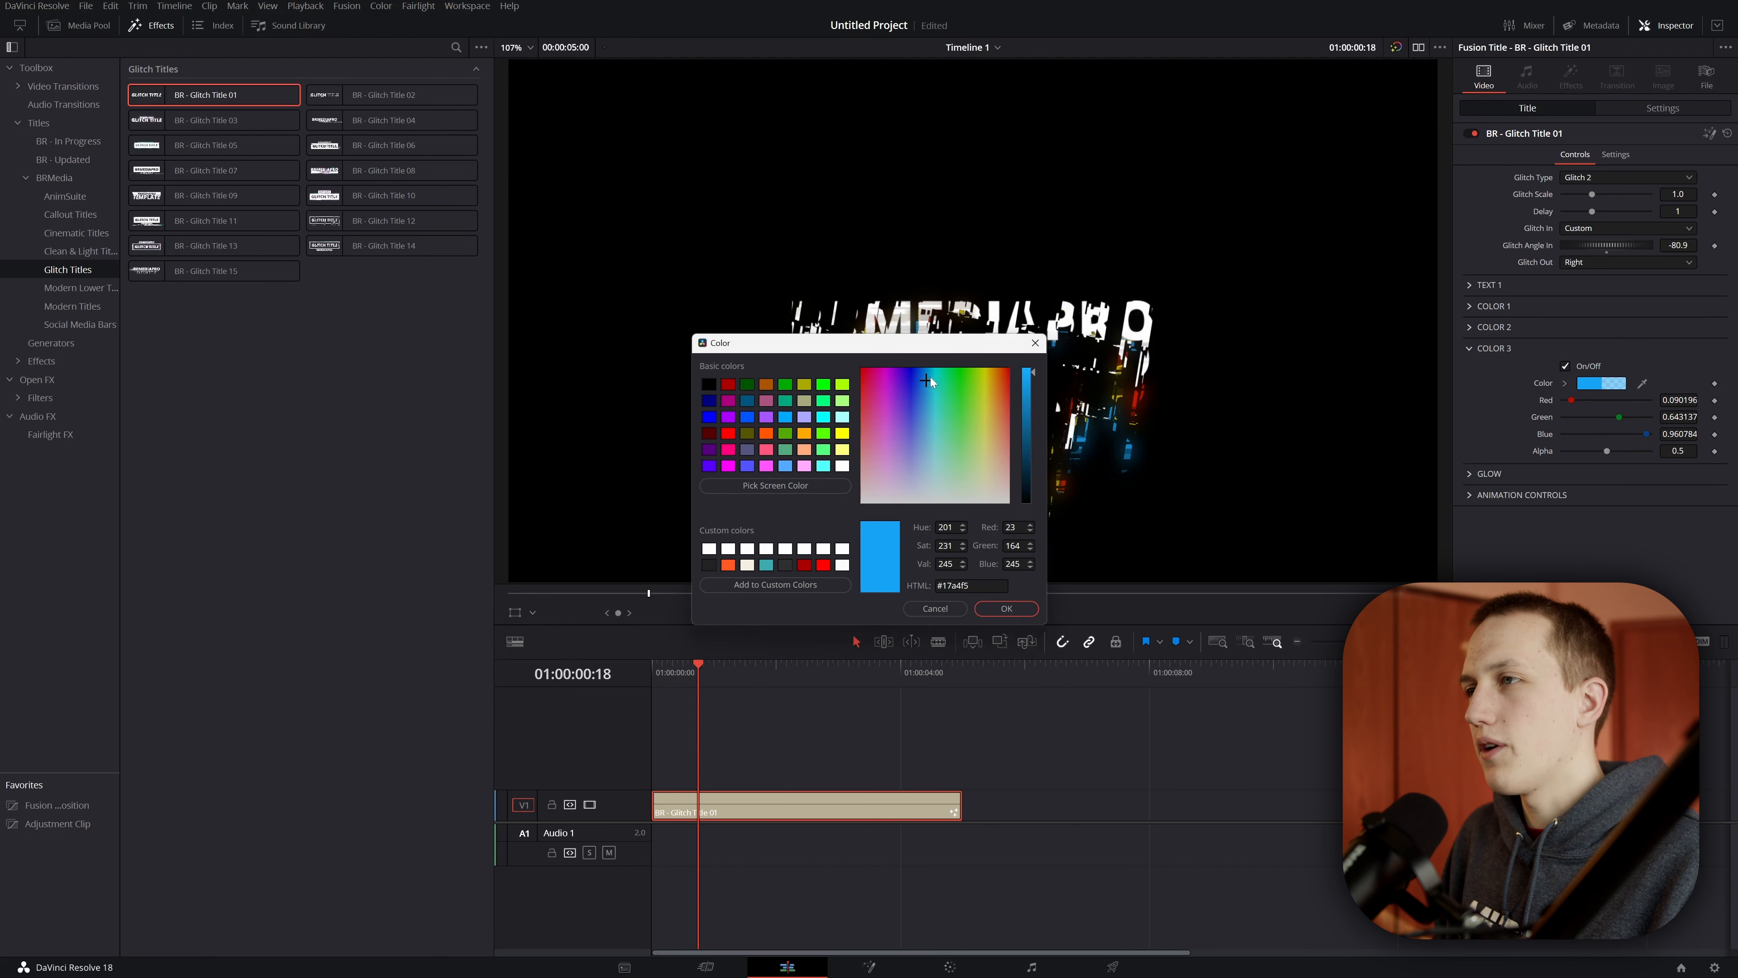
click(934, 372)
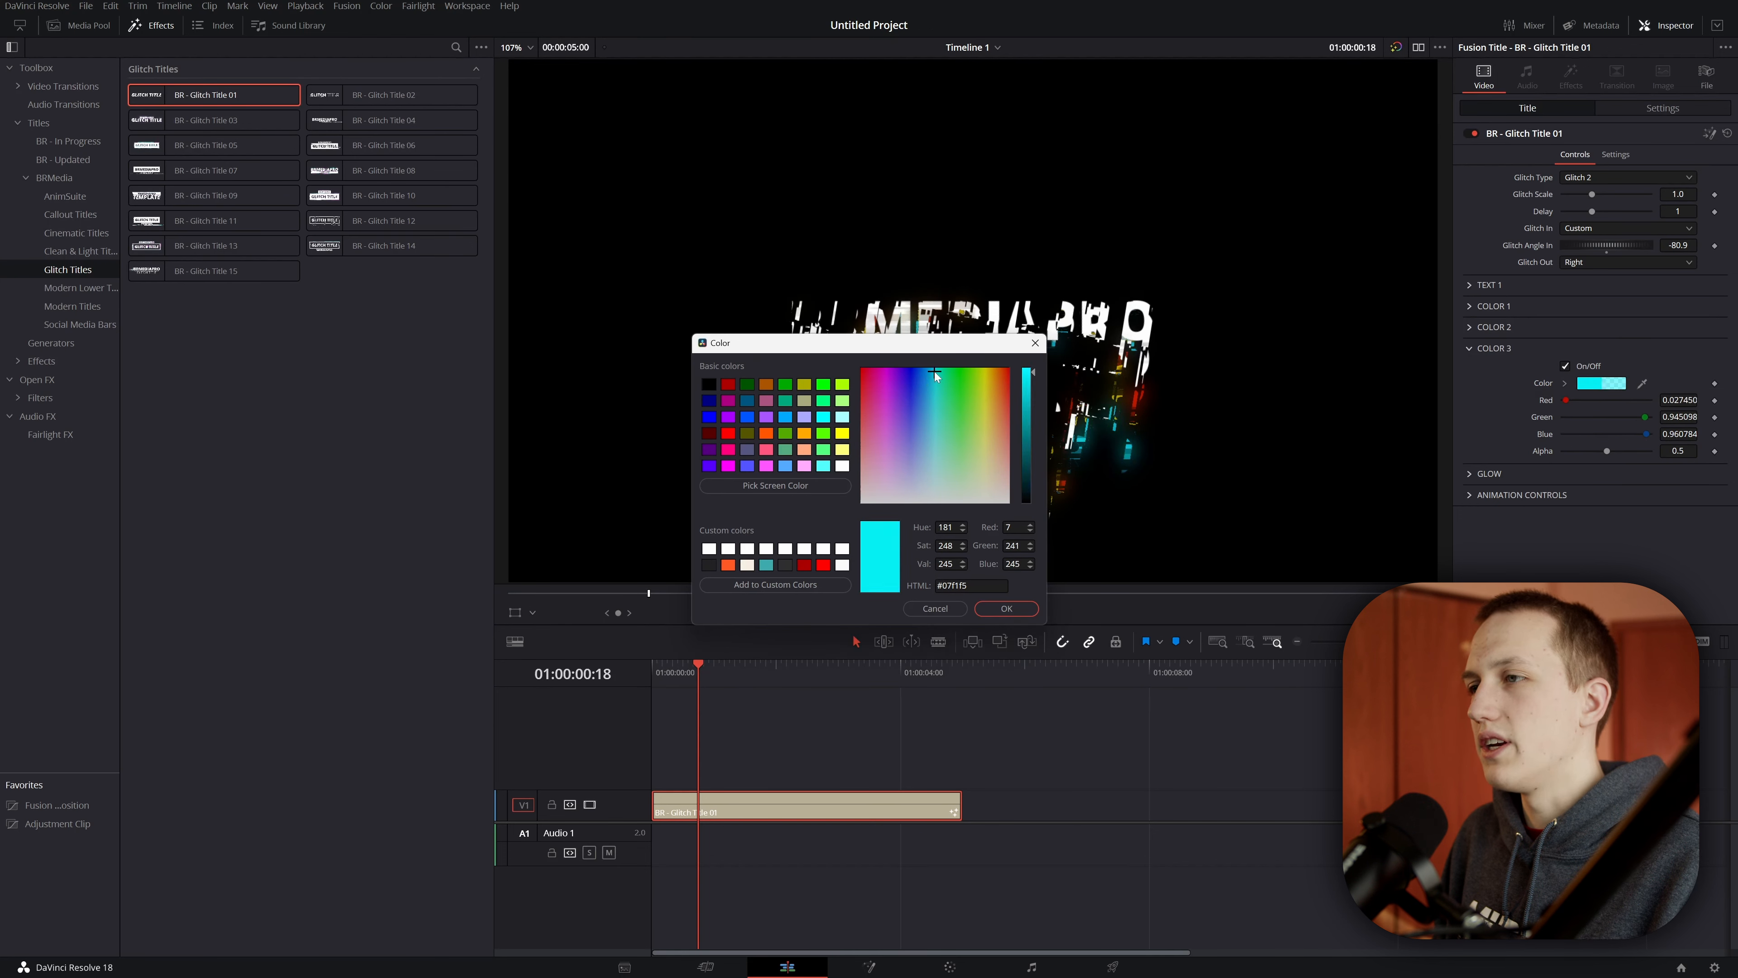
click(1002, 609)
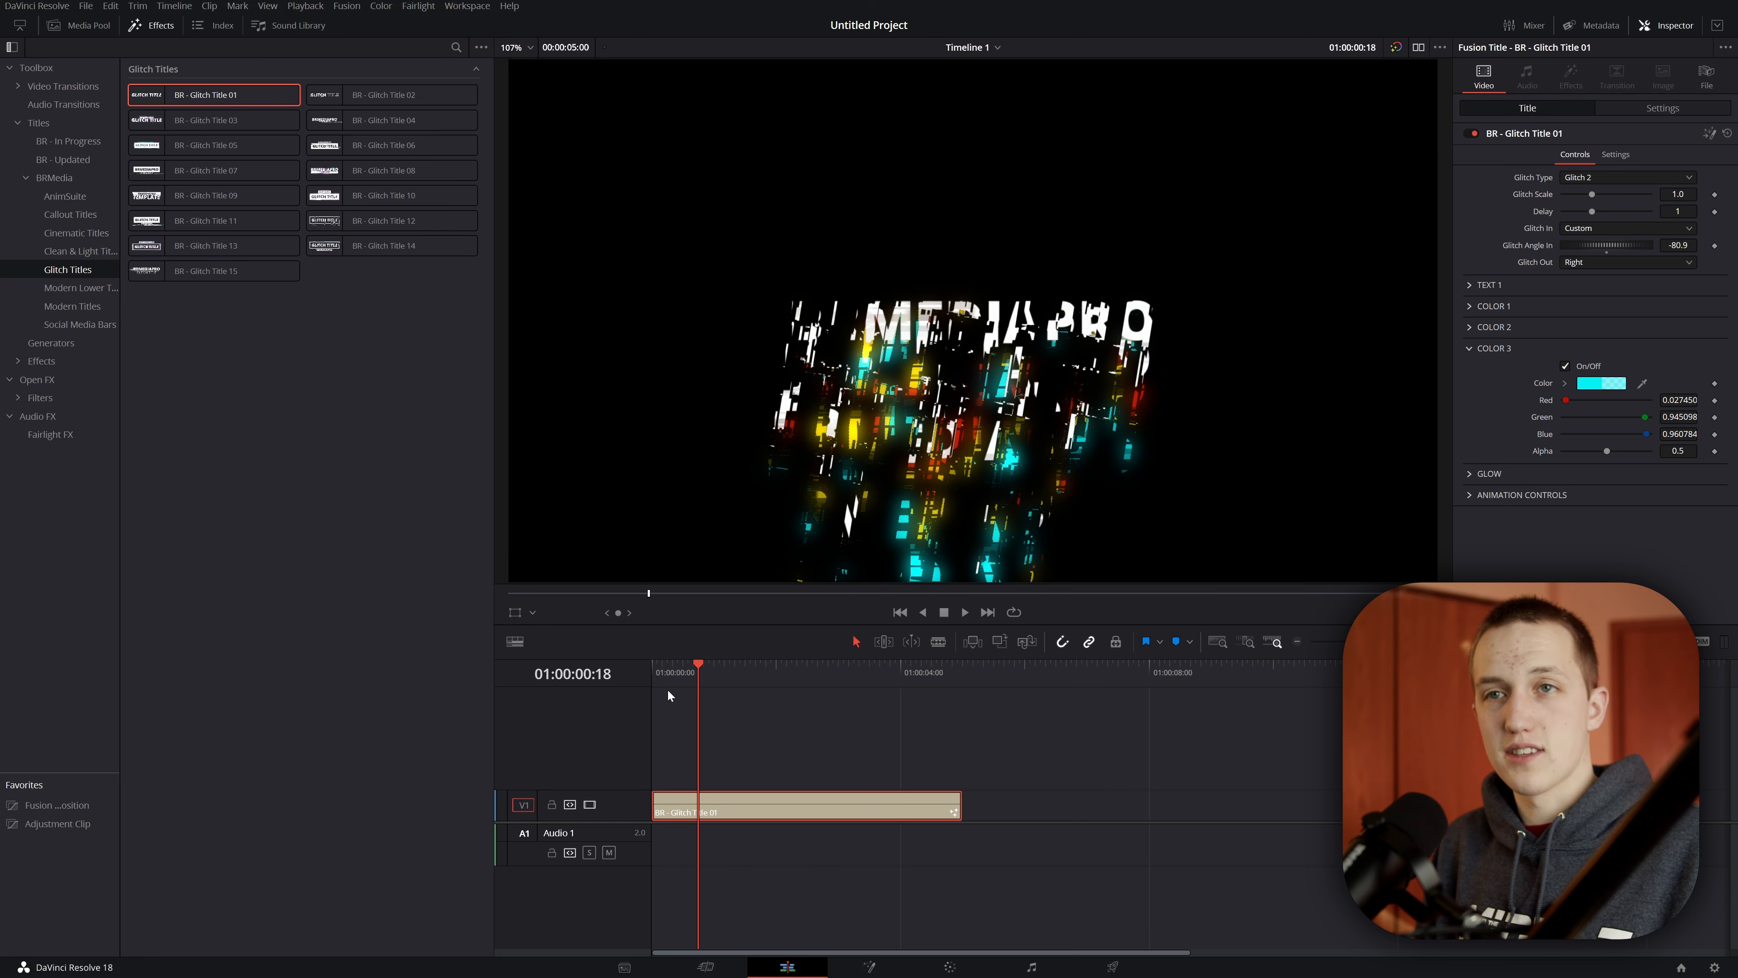
Step: Open the title's Glow settings and raise the Glow Size to about 18.5
click(1488, 347)
click(1468, 368)
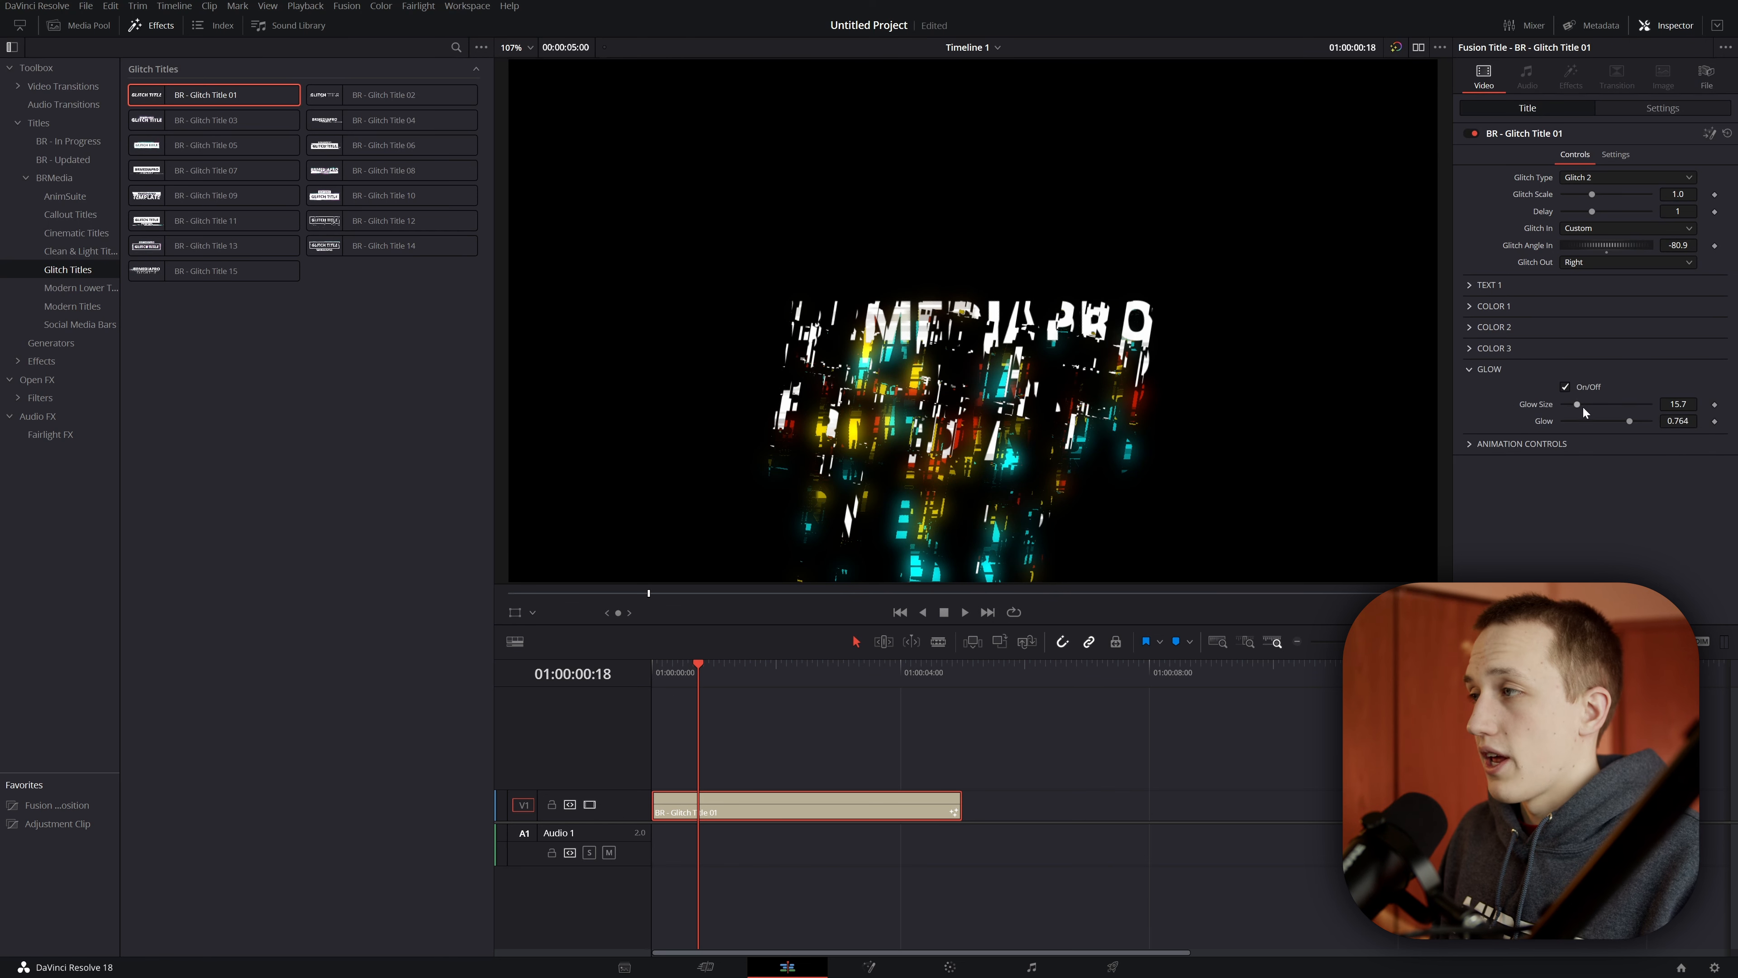
drag(1581, 405, 1636, 420)
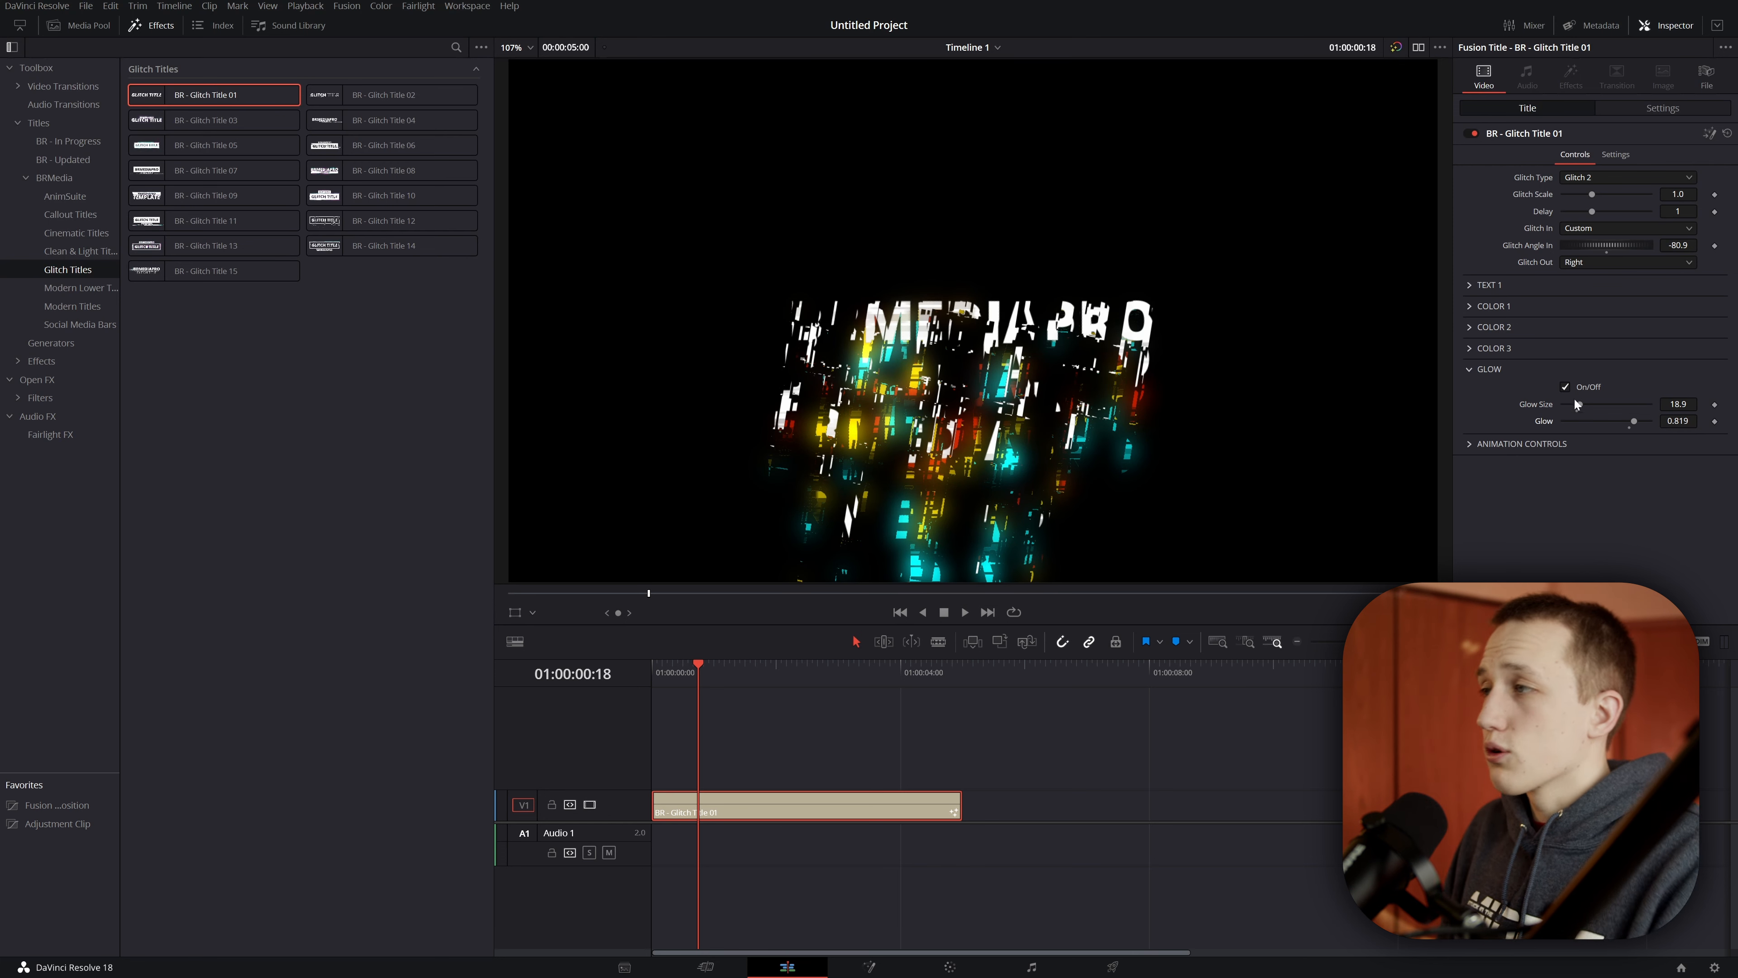
Step: Toggle the title's glow off and back on to compare, then collapse the Glow settings
click(1591, 388)
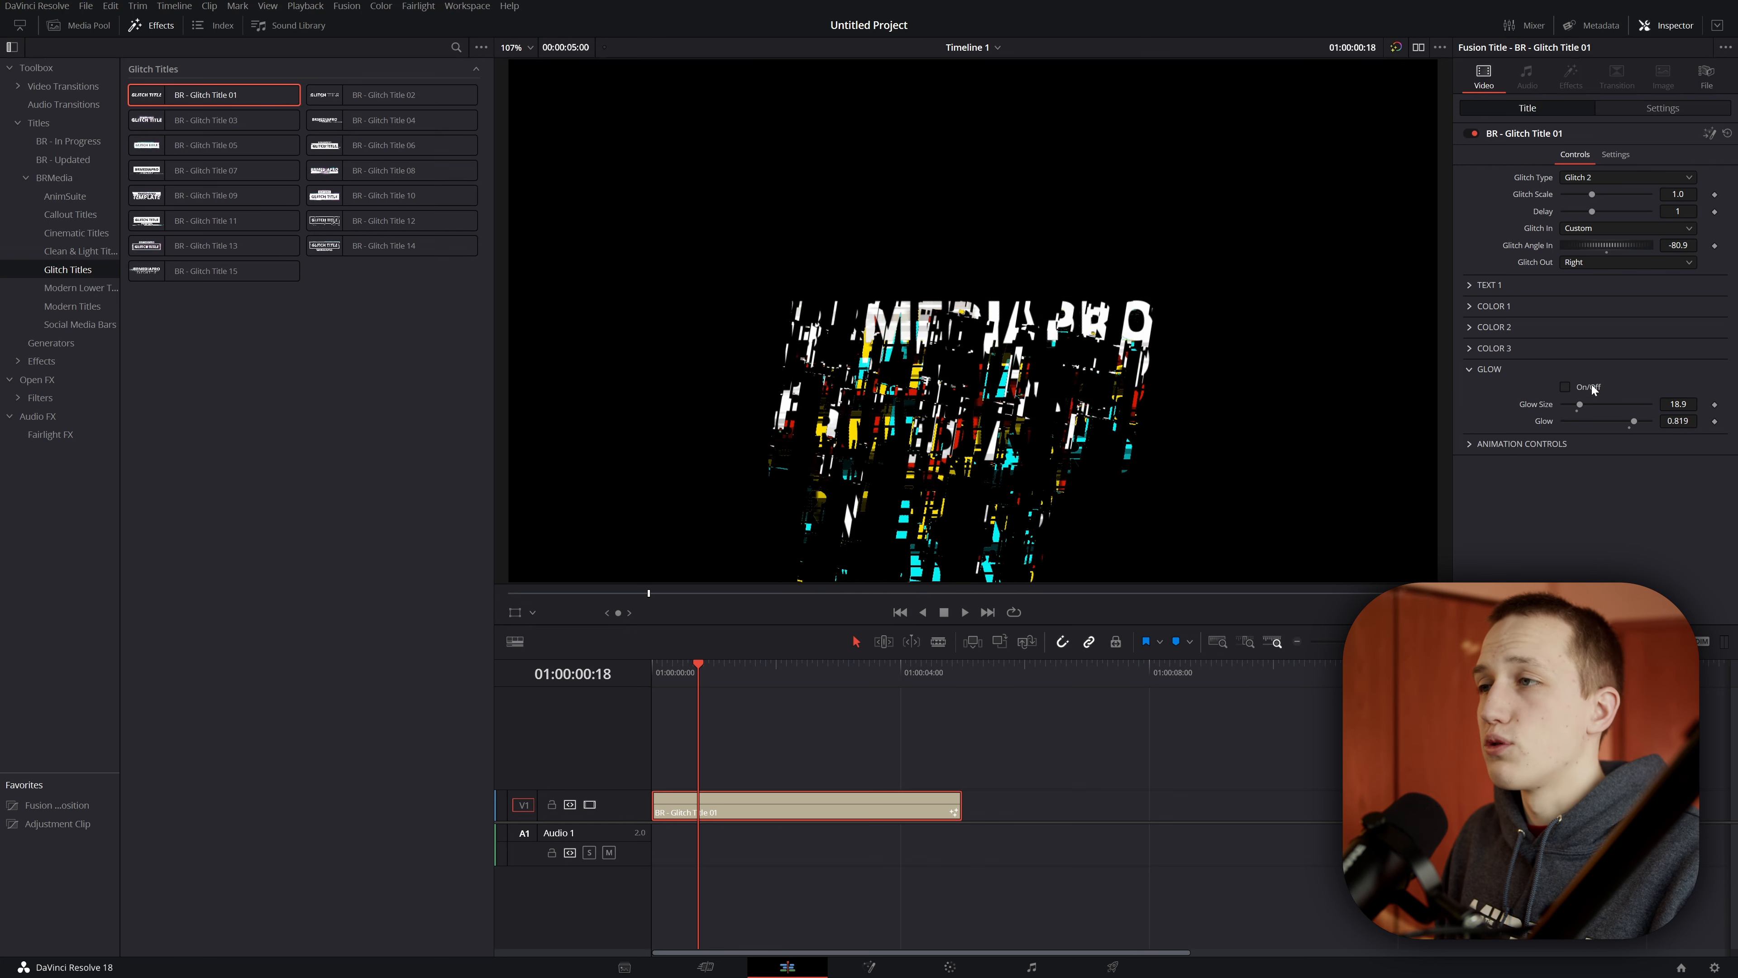
click(1591, 386)
click(1470, 370)
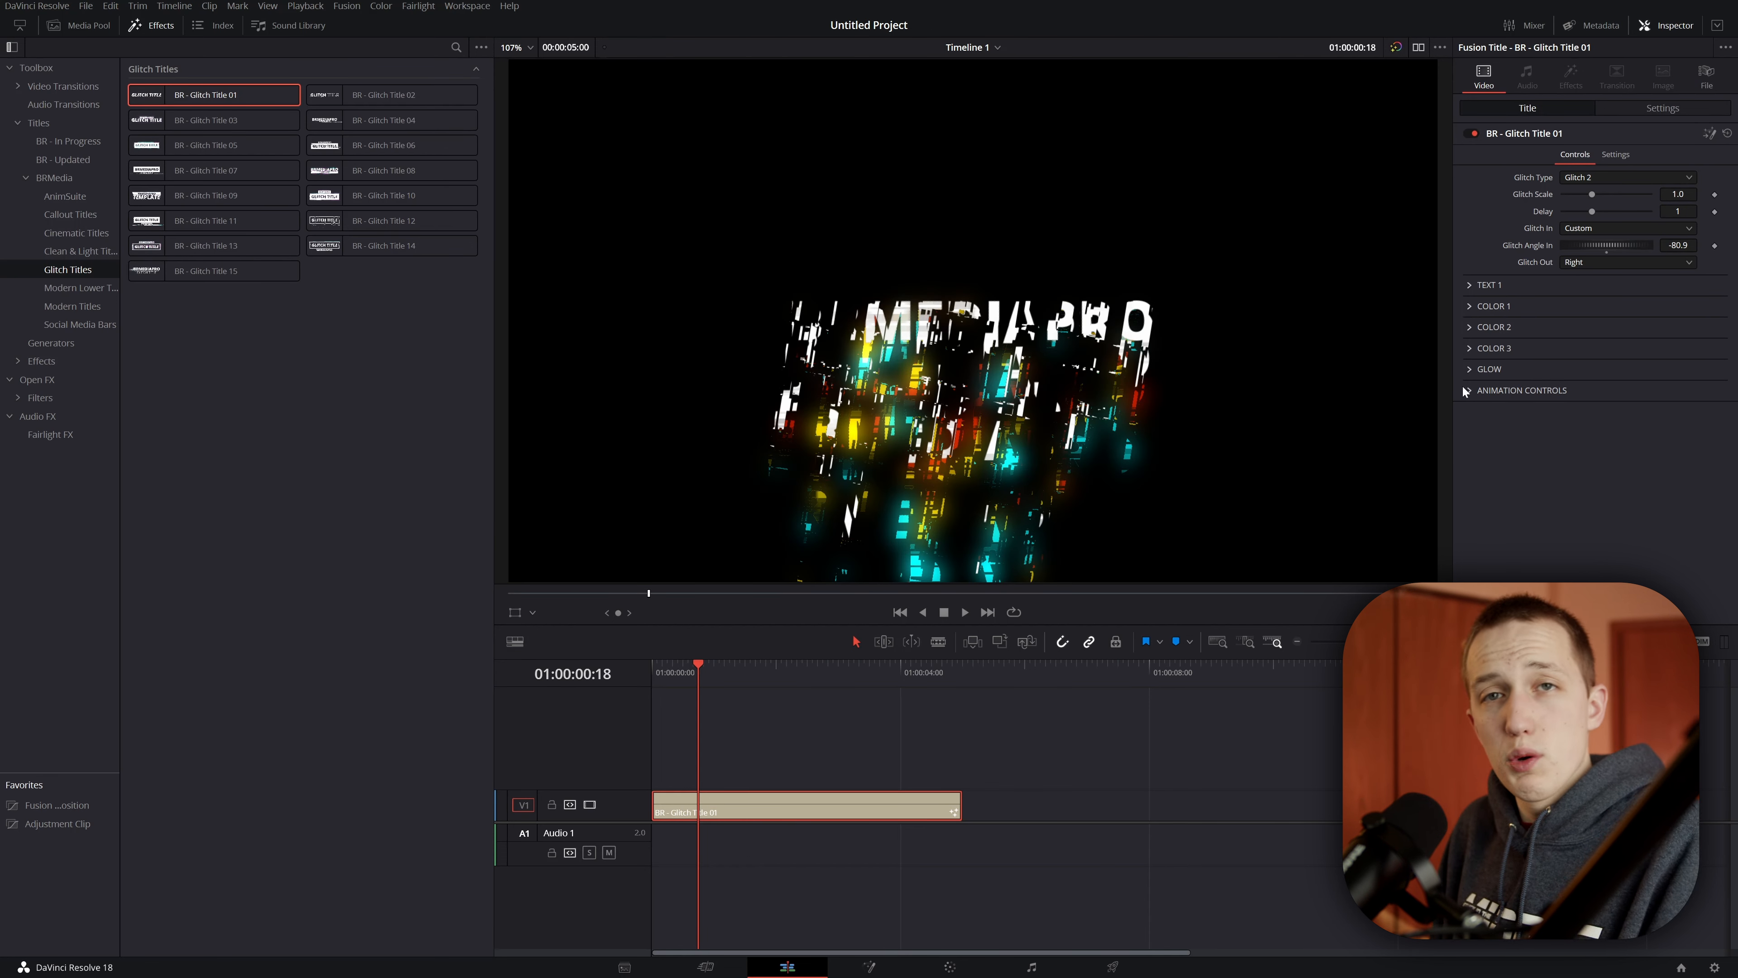
Step: Lengthen the title clip on the timeline and set its Animation Length to 10
click(1467, 391)
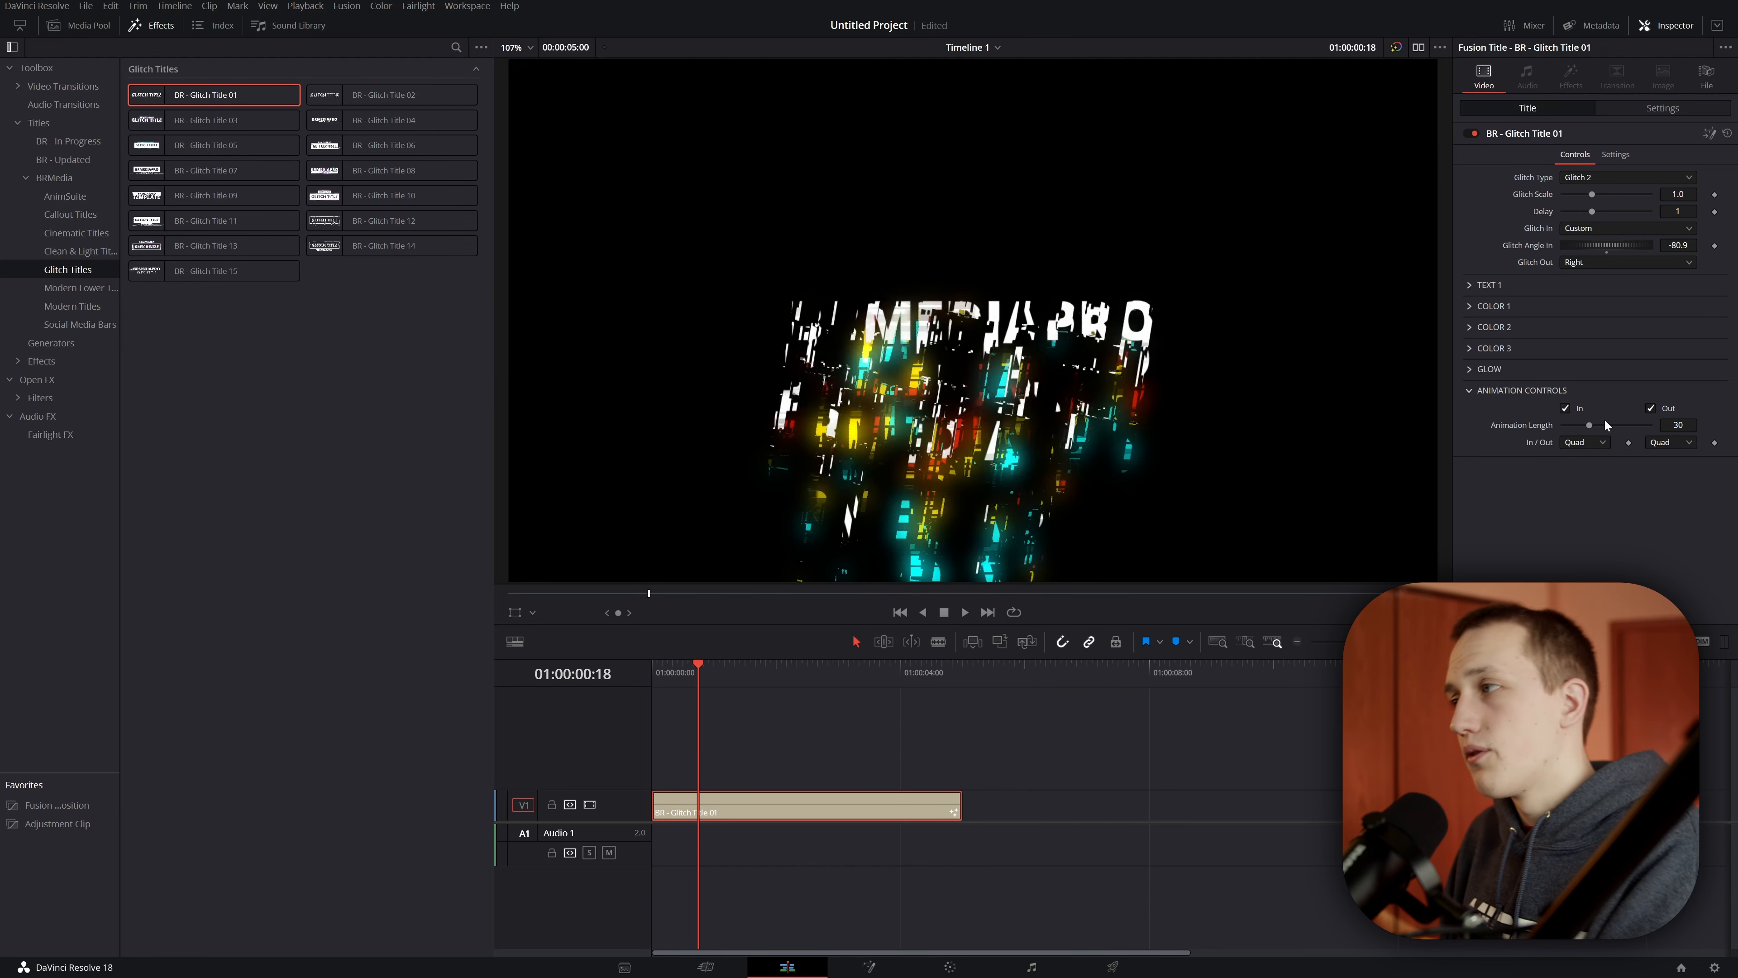
drag(965, 808, 1476, 809)
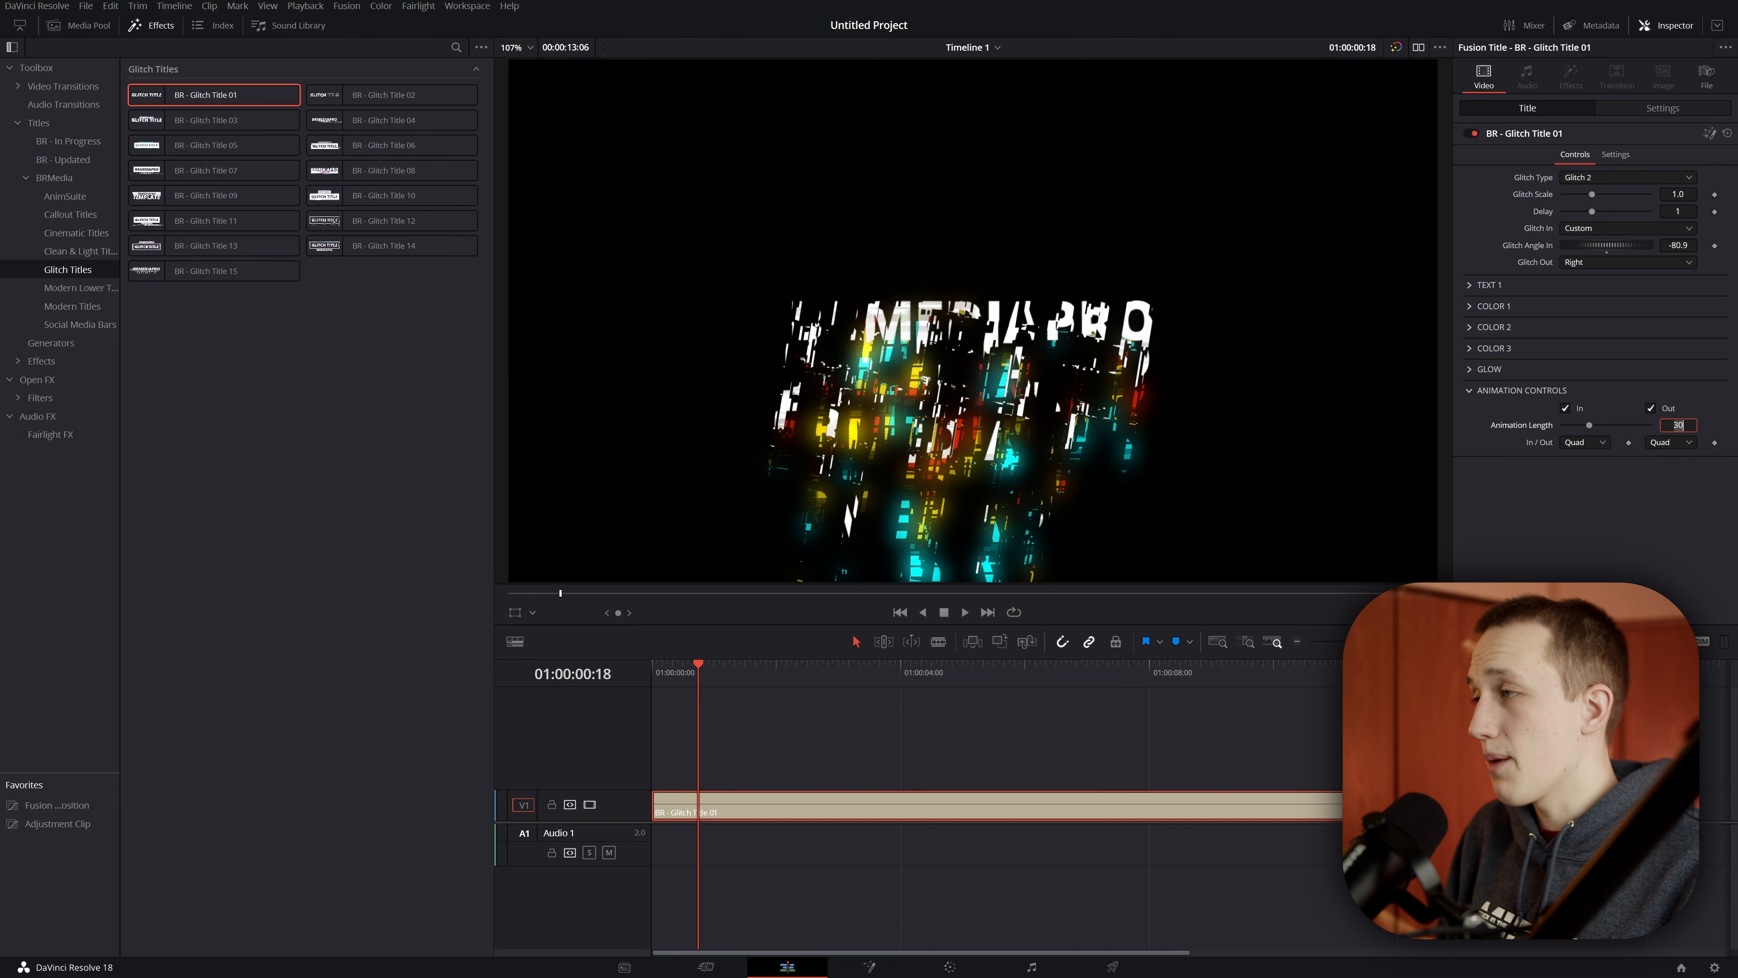
text(10)
key(Tab)
Step: Play the title from the start to preview the glitch animation
key(Home)
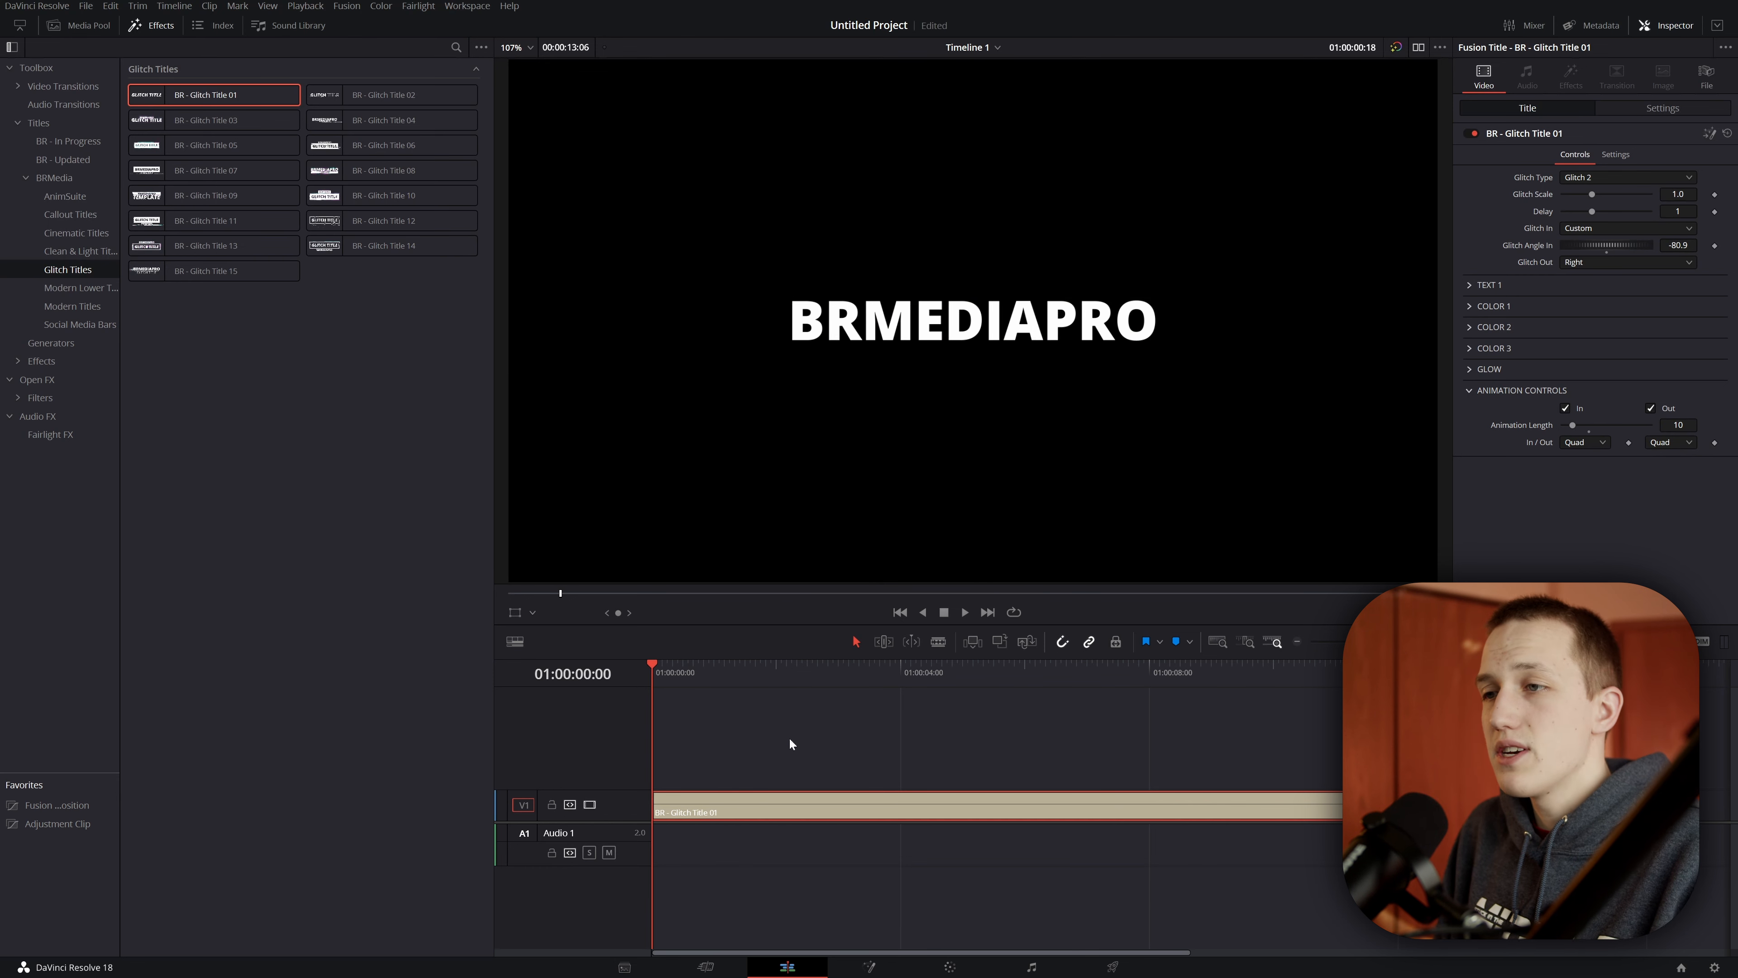
key(space)
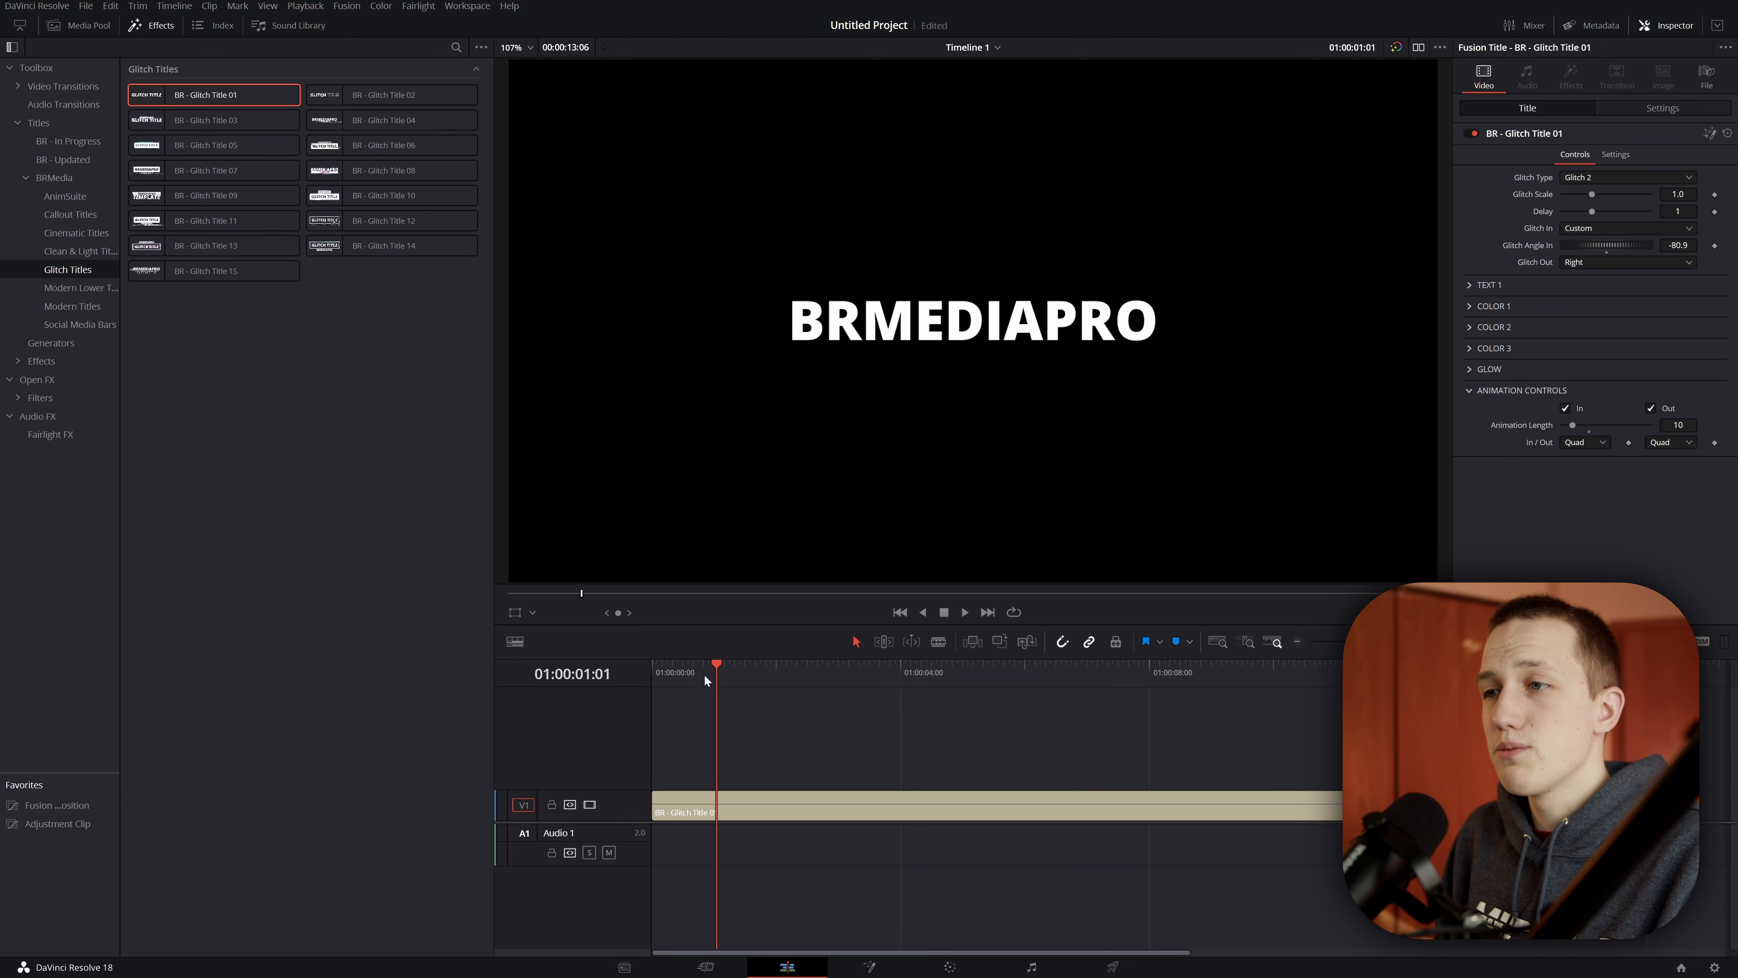
key(Home)
key(space)
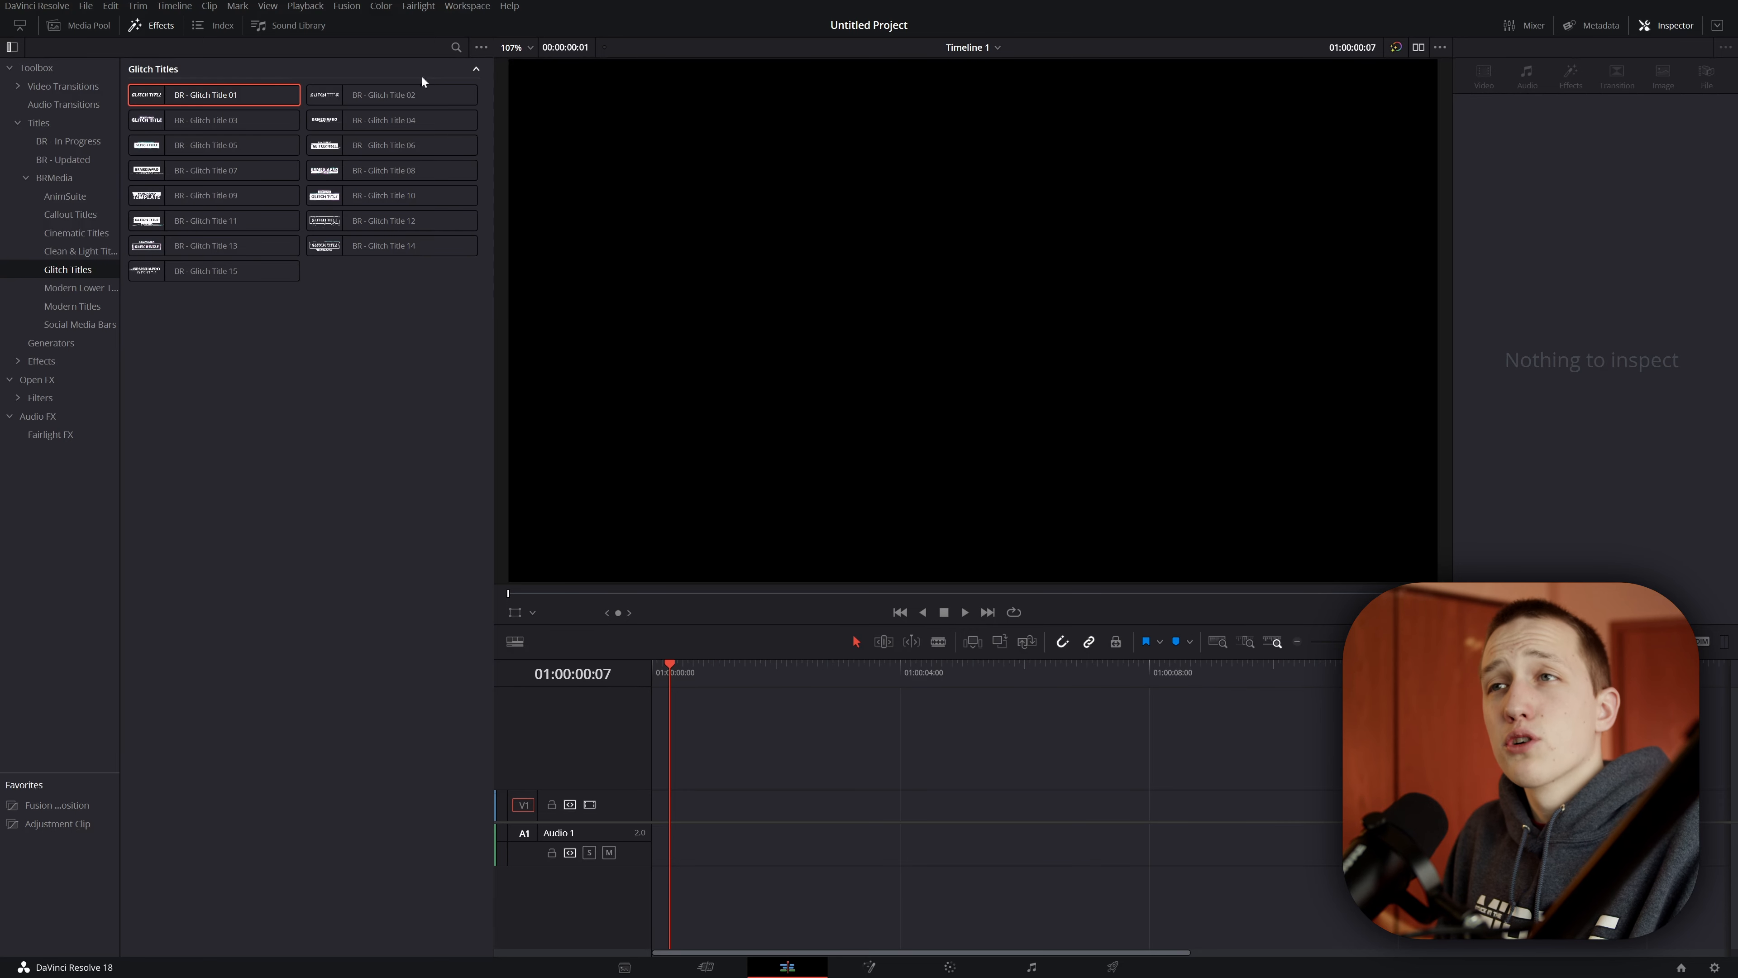
Step: Place BR - Glitch Title 02 on the timeline and open its TEXT 1 settings
drag(384, 93, 737, 718)
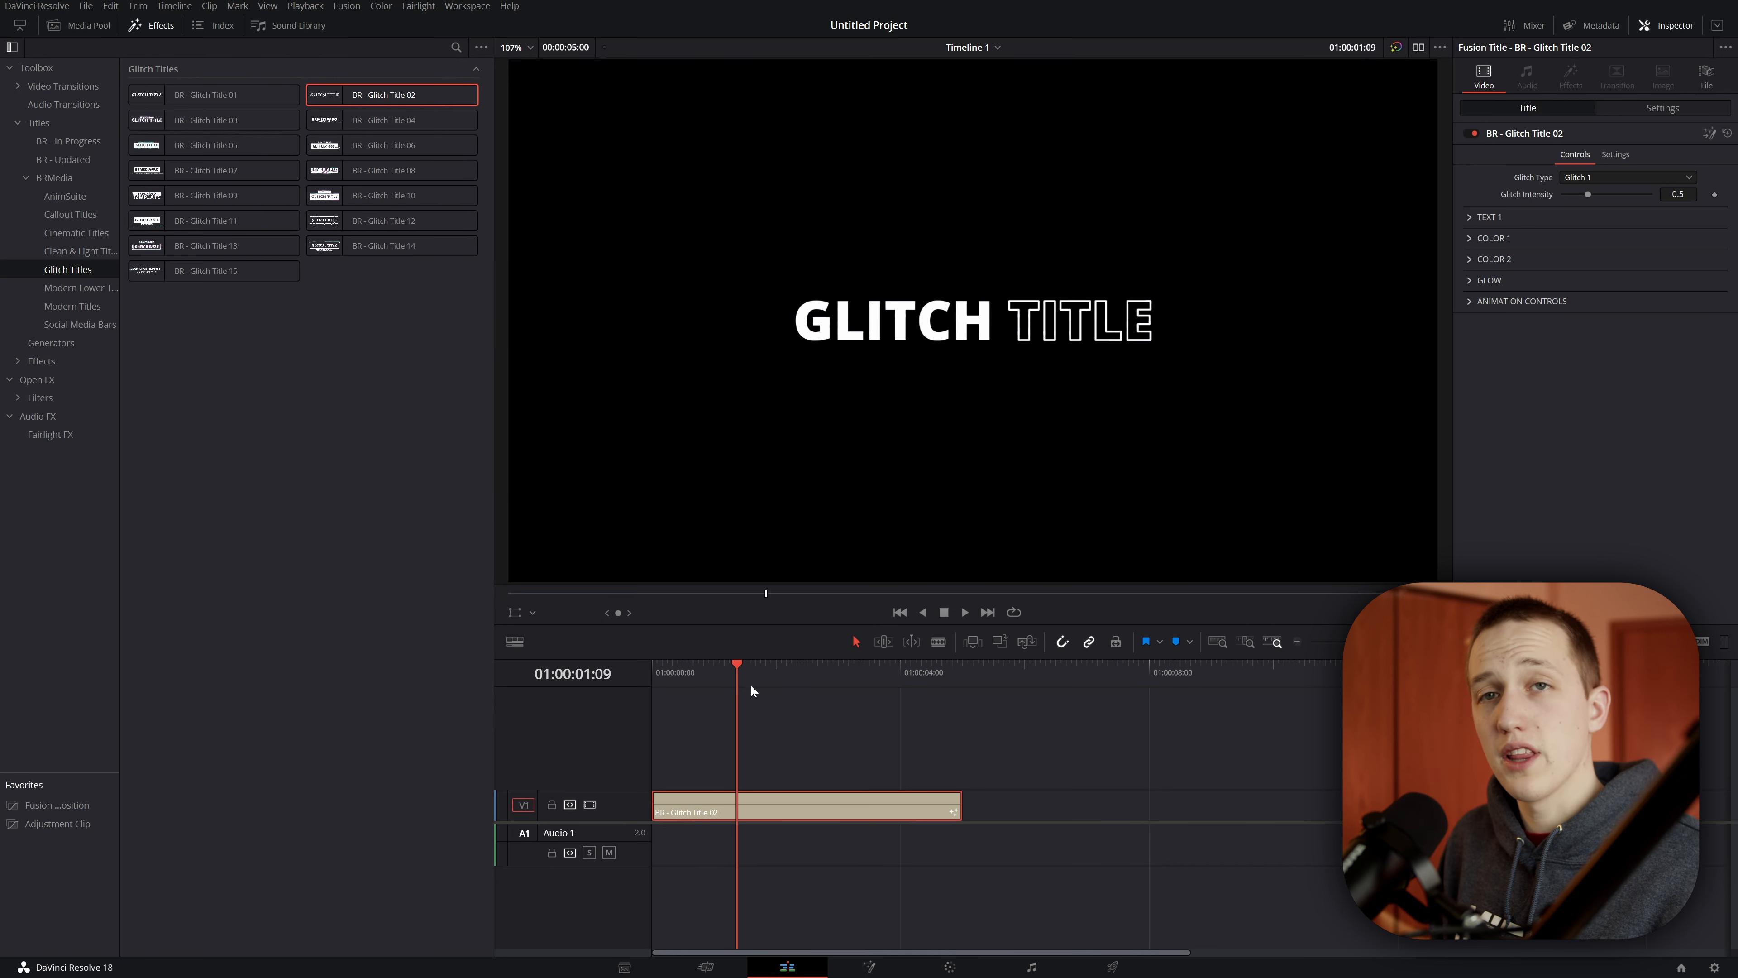
click(1470, 216)
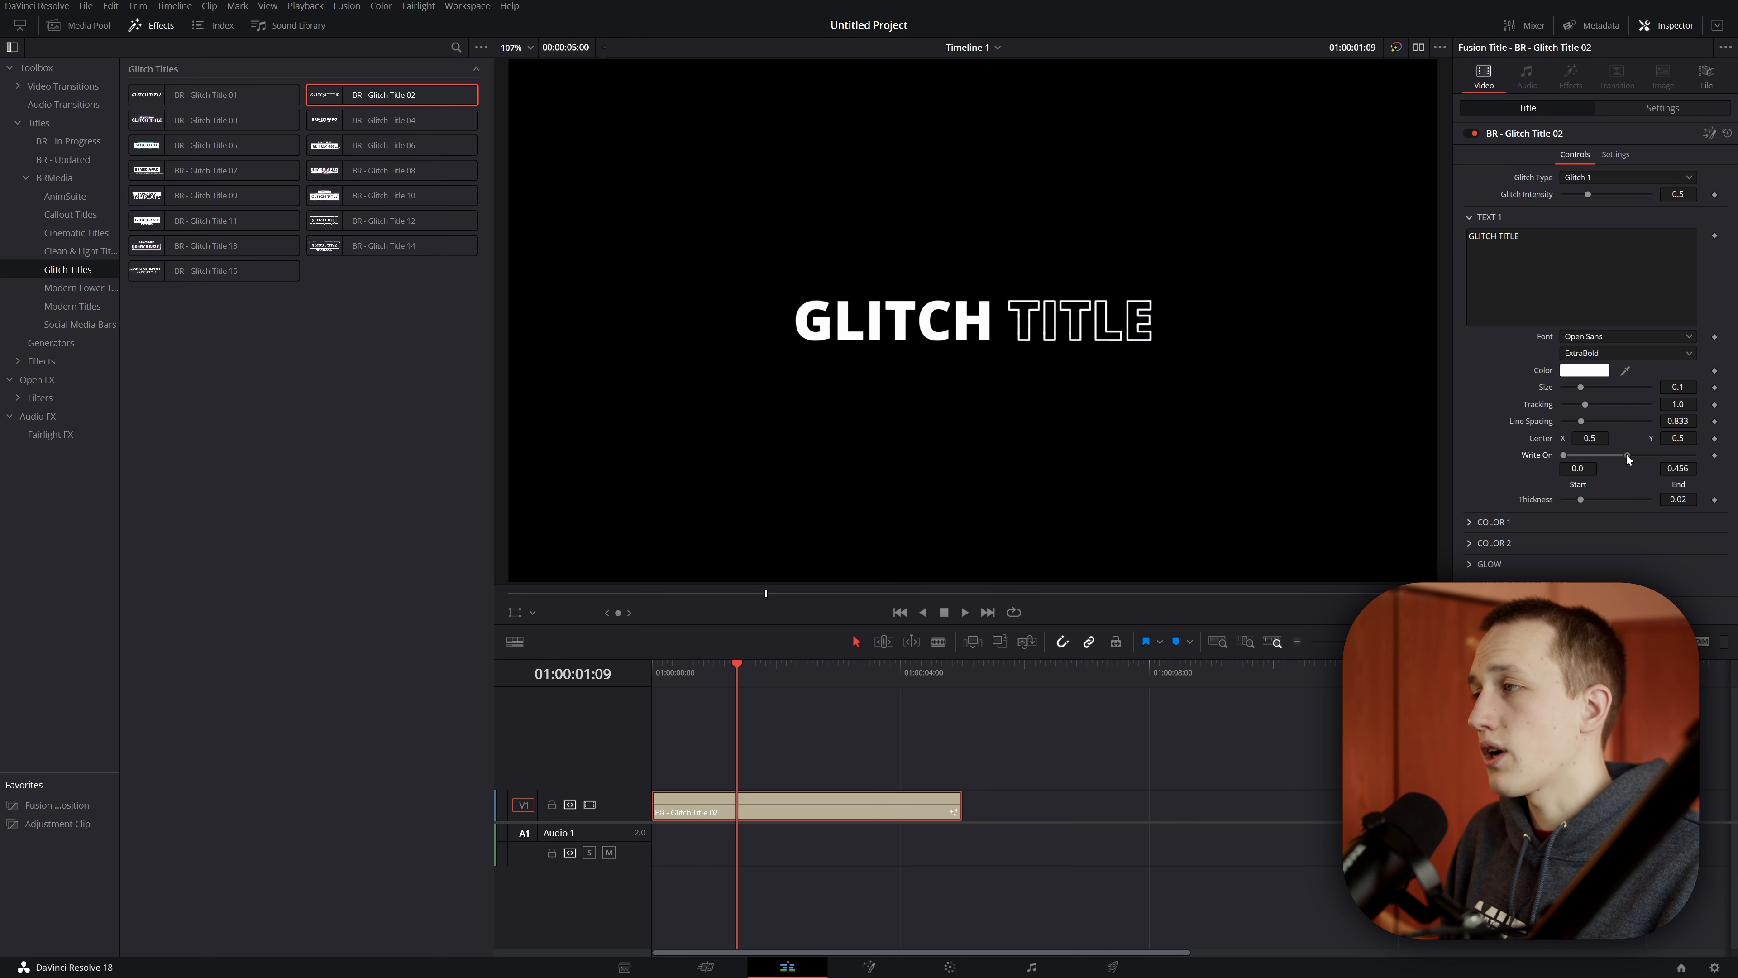
drag(1618, 455, 1604, 455)
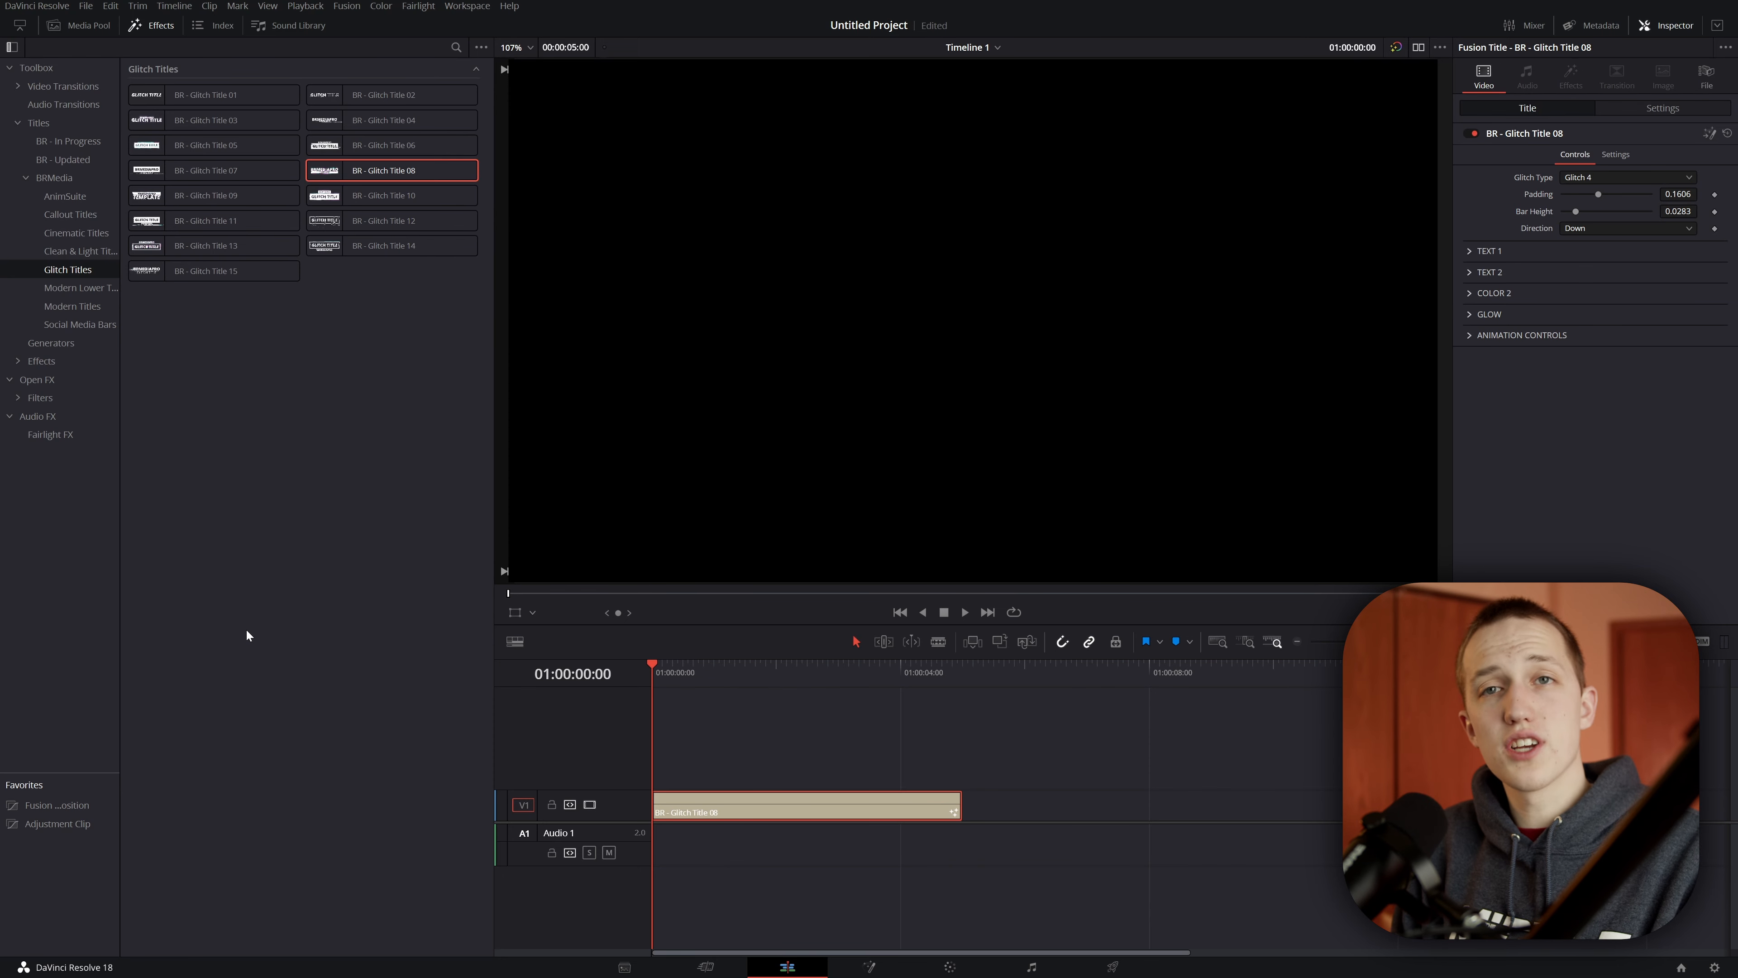
key(space)
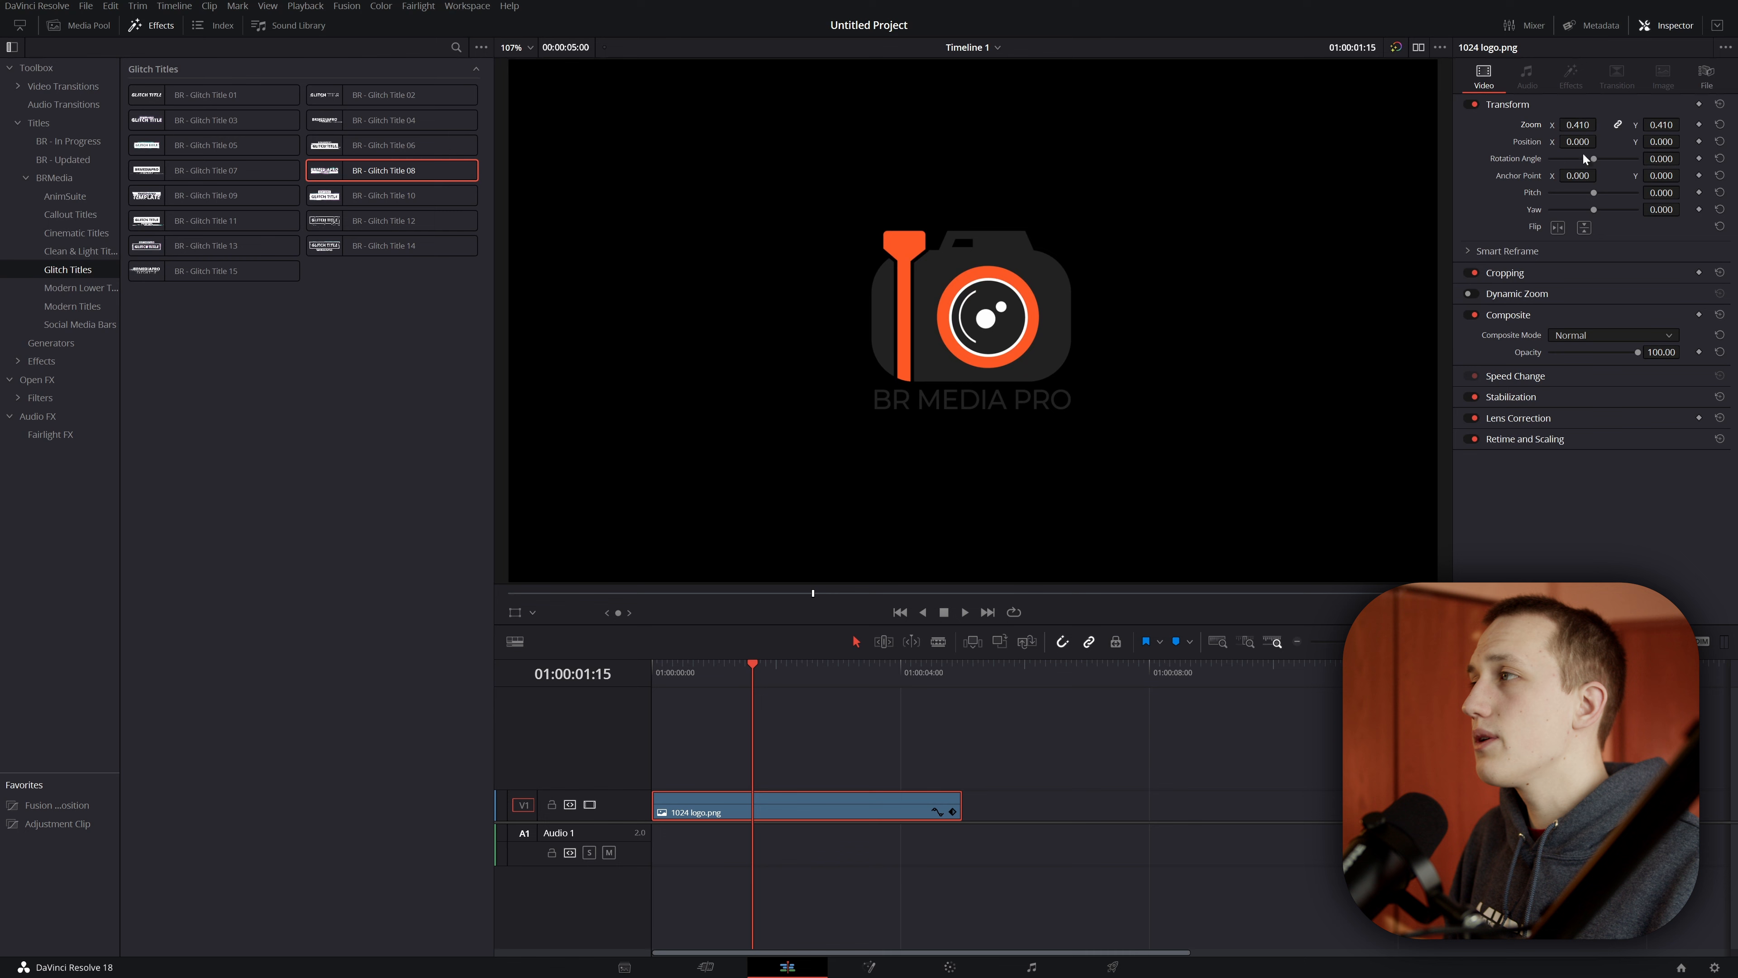
drag(1580, 125, 1567, 126)
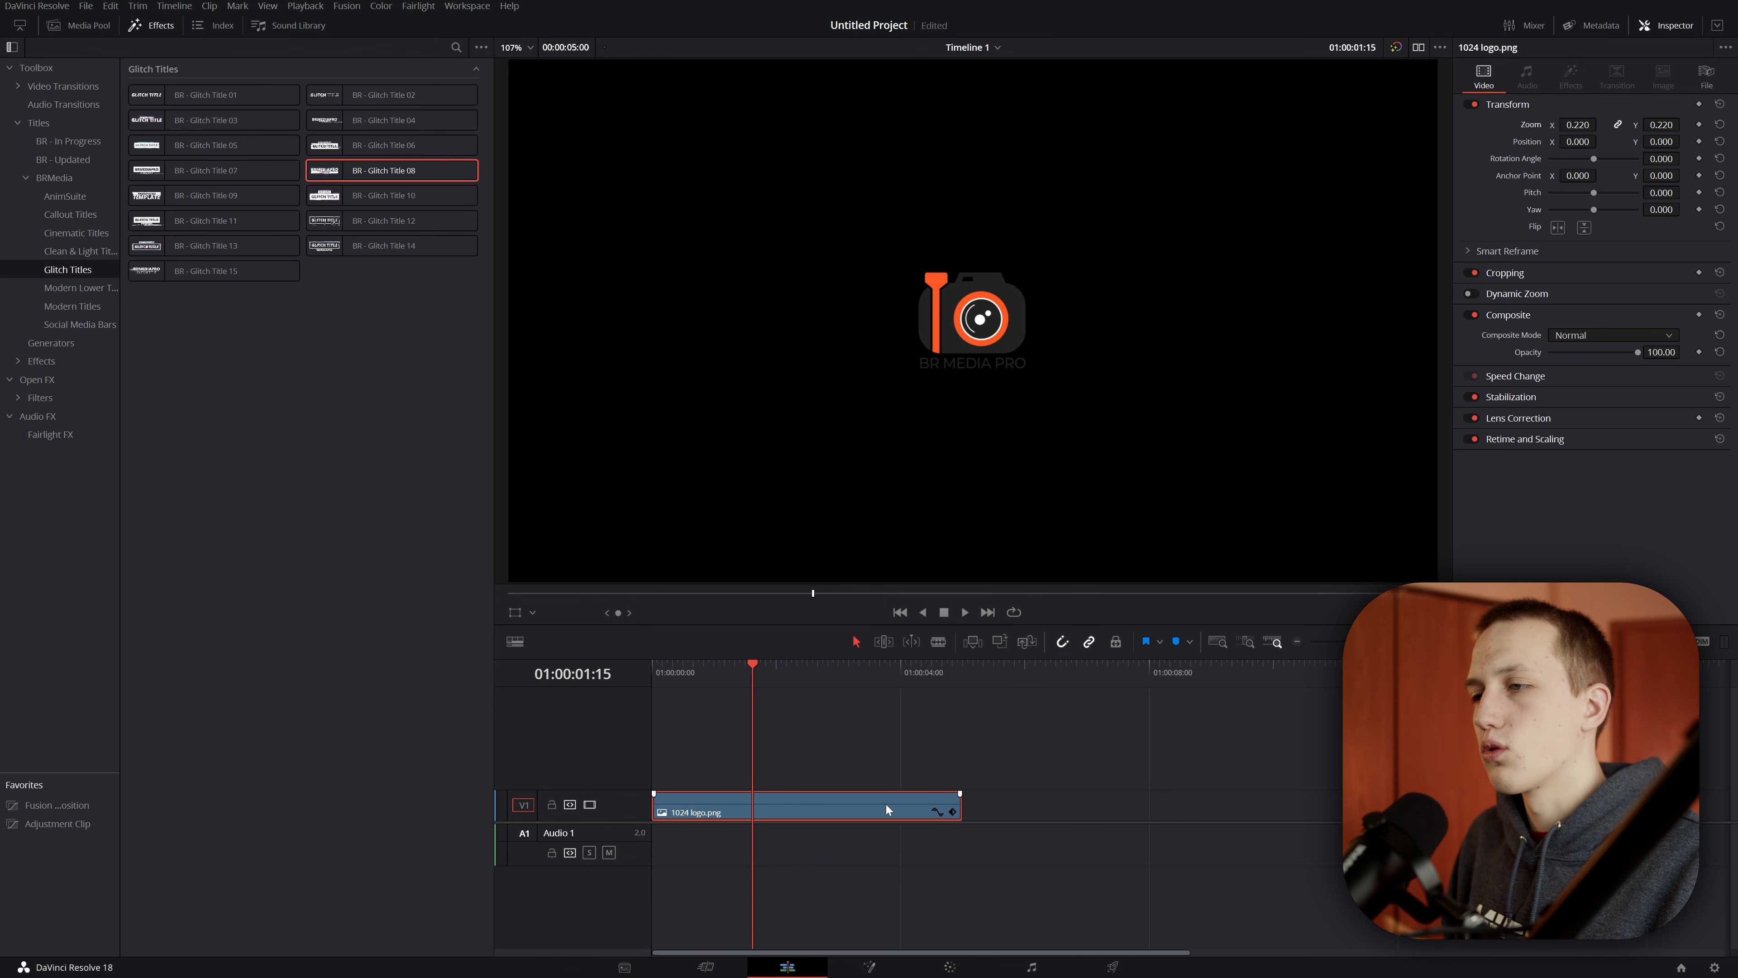